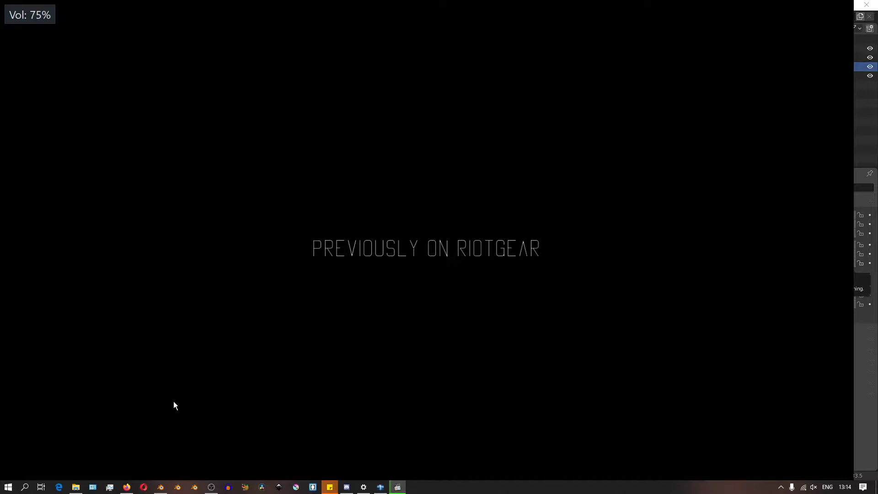
- Skip forward through the intro video to preview the hexagon-surface animations
key("Right")
key("Right")
key("Right")
key("Right")
key("Right")
key("Right")
key("Right")
key("Right")
key("Right")
key("Right")
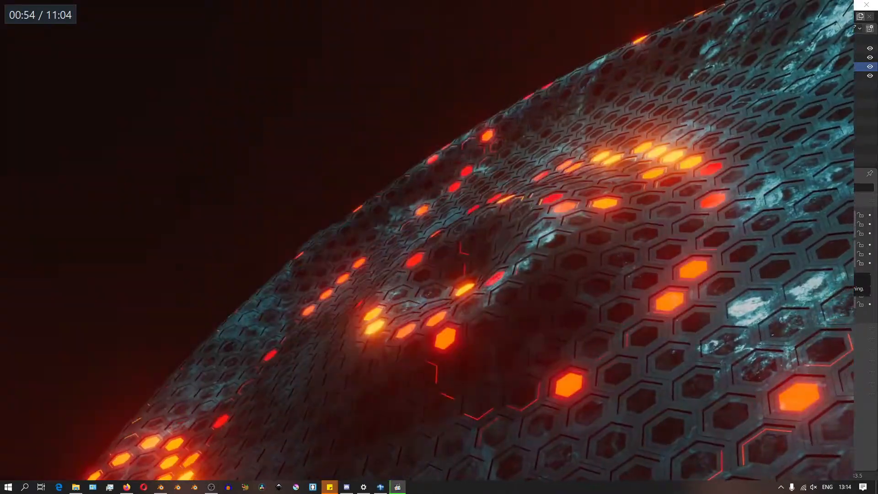
key("Left")
key("Right")
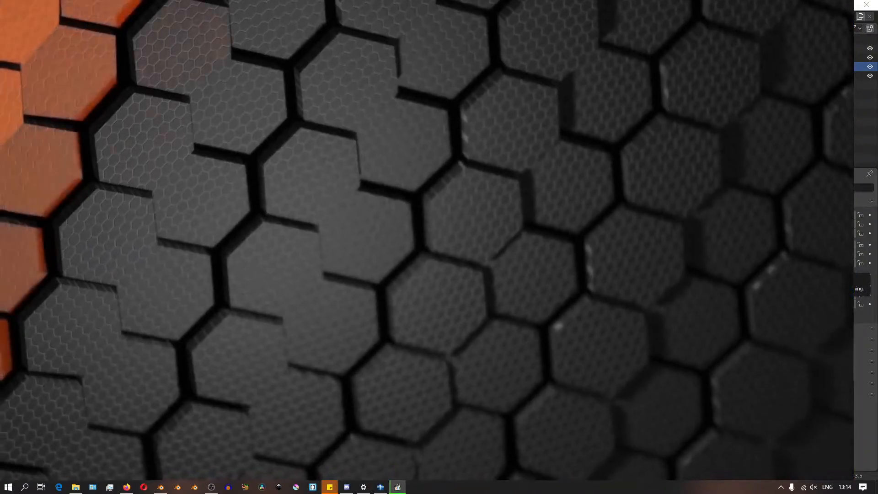
key("Right")
key("Right")
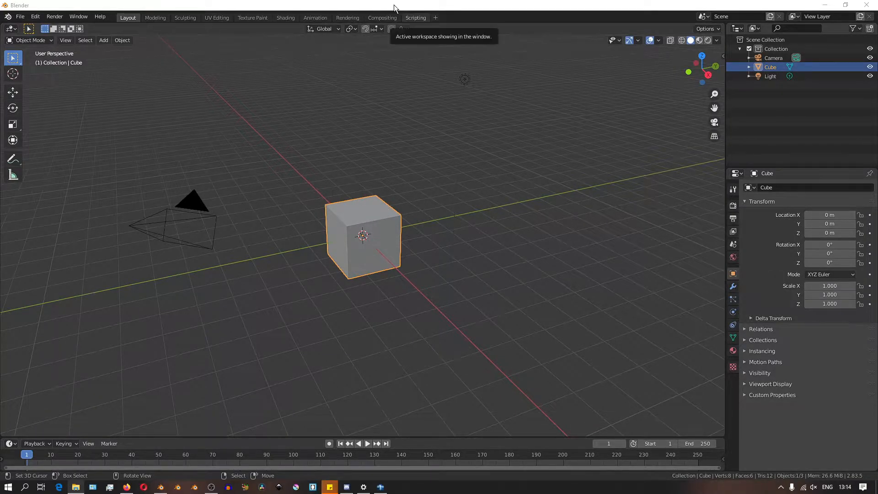
- Align the active camera to the front orthographic view of the cube
middle_click_drag(308, 222, 310, 201)
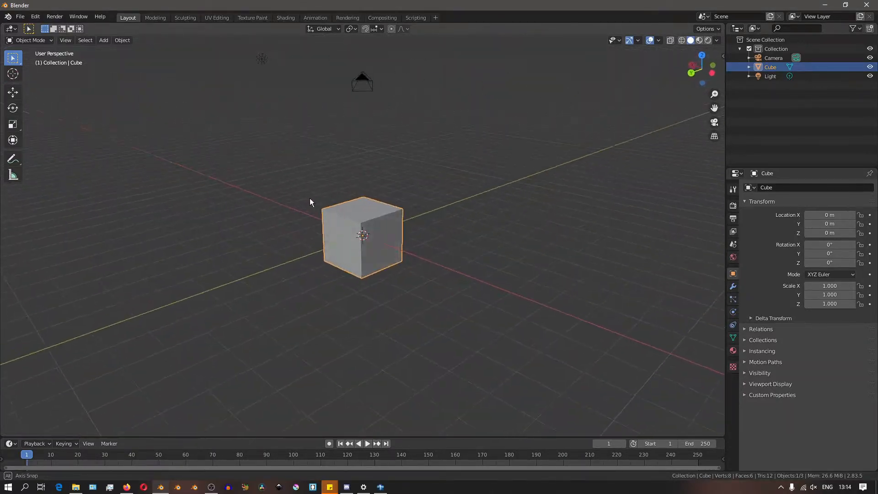
key("KP_1")
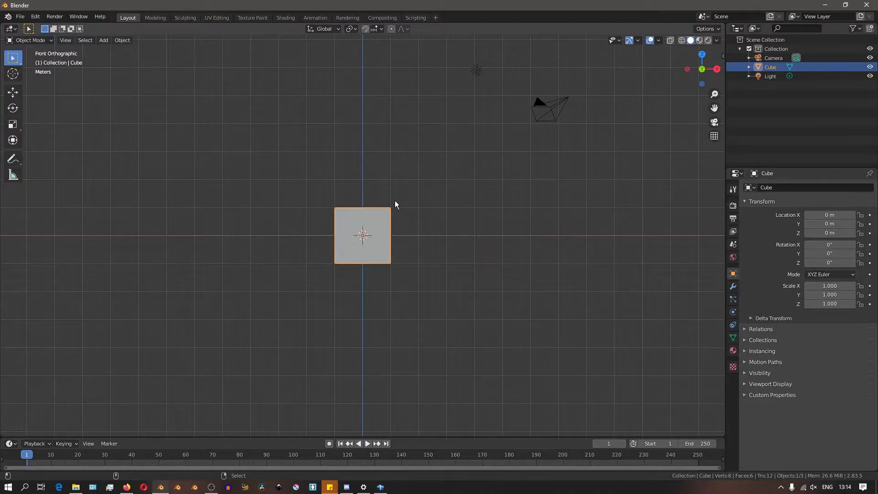
key("KP_0")
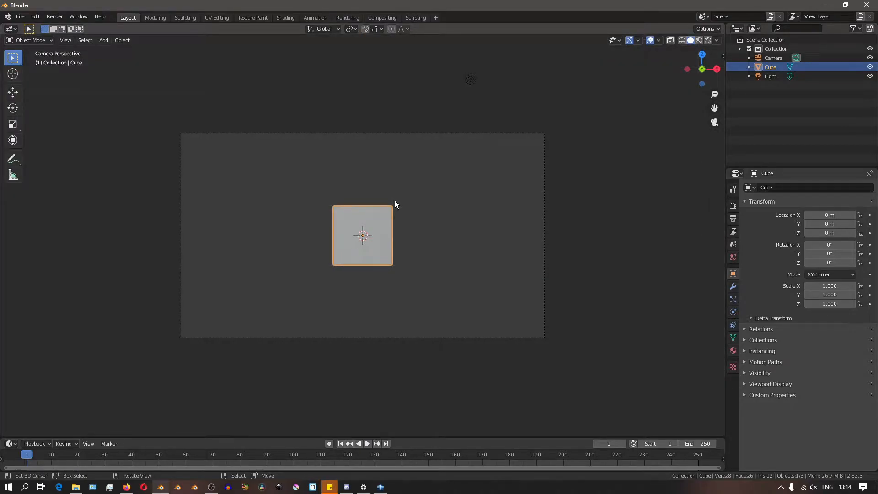
key("KP_1")
middle_click_drag(325, 217, 389, 253)
key("KP_0")
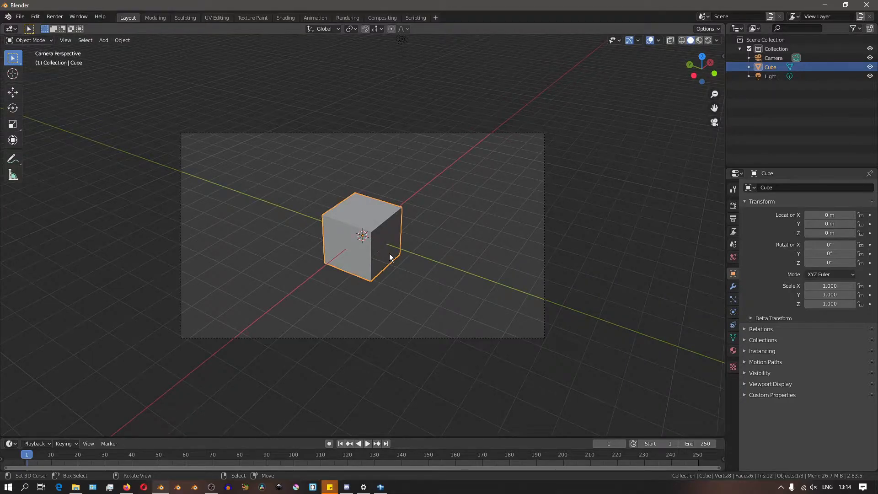
key("KP_1")
key("KP_0")
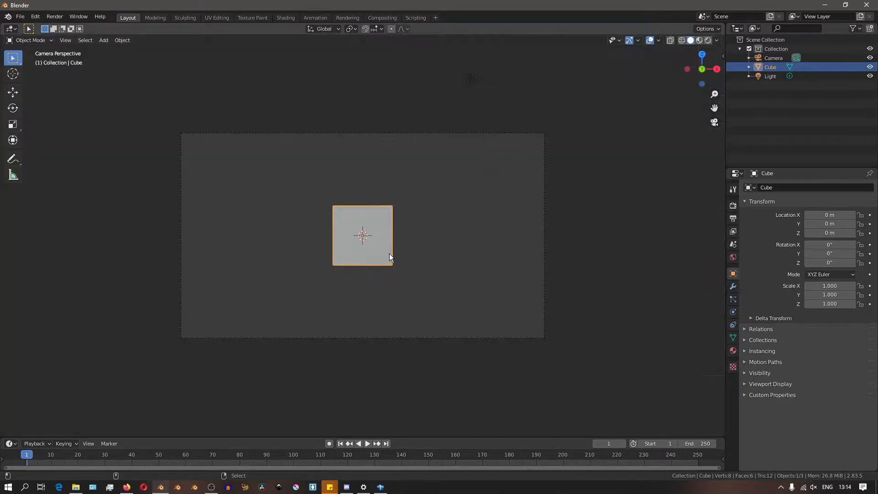
- Raise the camera along the Z axis so the cube sits lower in the frame
left_click(453, 112)
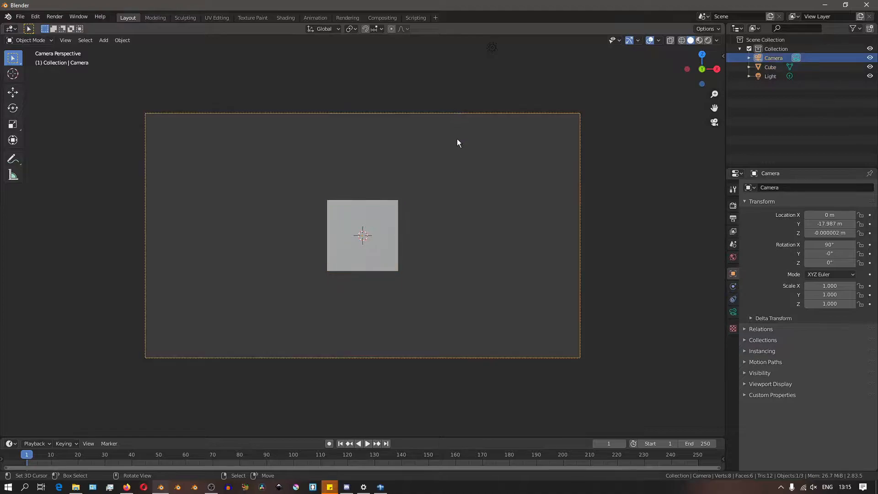
key("g")
key("z")
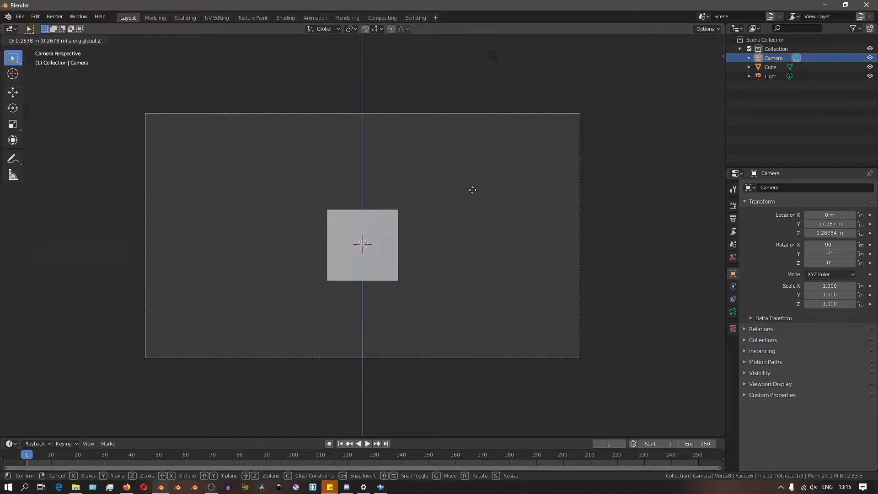
left_click(459, 52)
- Move the cube up 1 m along the Z axis so its base rests on the ground plane
left_click(385, 270)
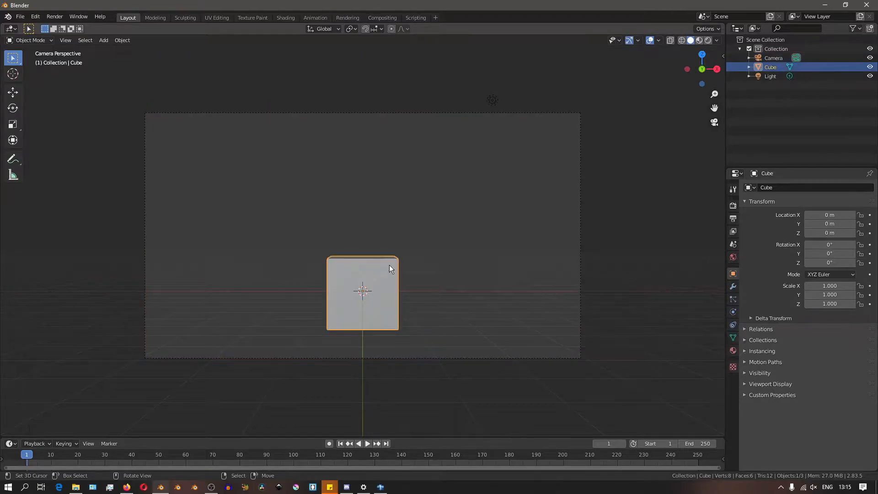
key("g")
key("z")
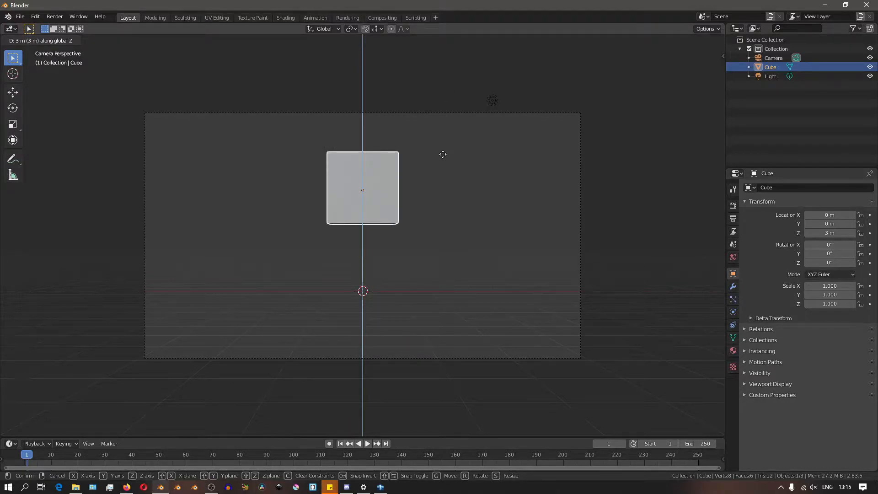
left_click(448, 231)
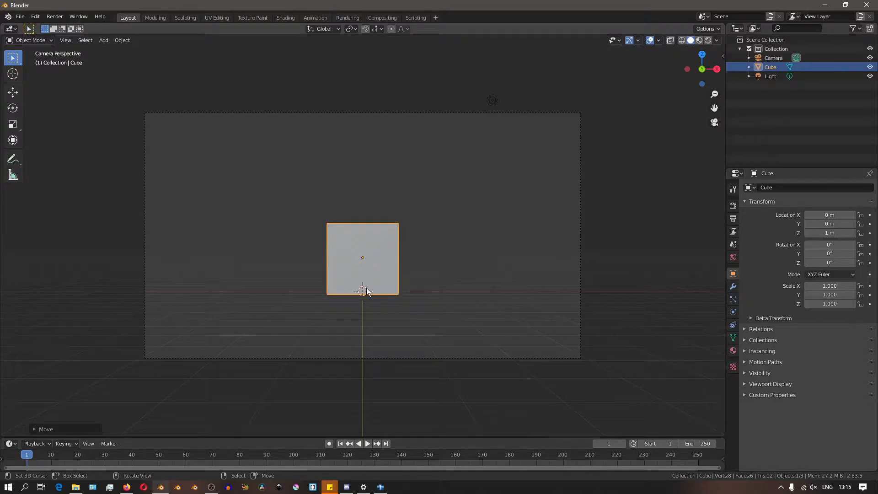
- Add a Single Arrow empty at the world origin and scale it uniformly to about 4.43
key("KP_1")
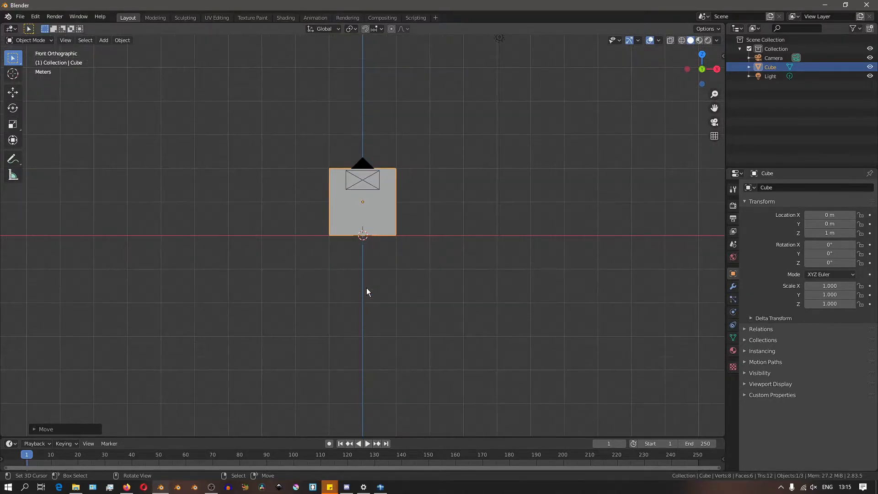
scroll(367, 288, "down", 2)
scroll(376, 256, "up", 3)
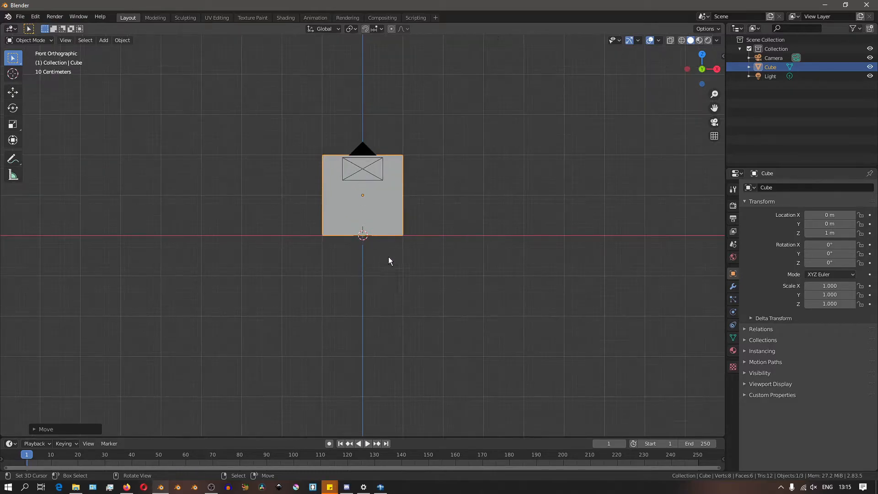
middle_click_drag(344, 248, 489, 221)
key("KP_1")
key("shift+a")
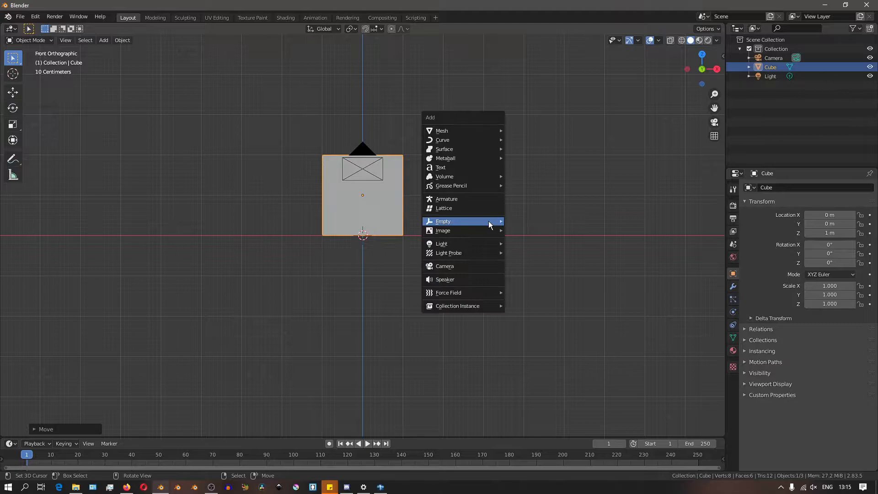
mouse_move(489, 221)
left_click(528, 241)
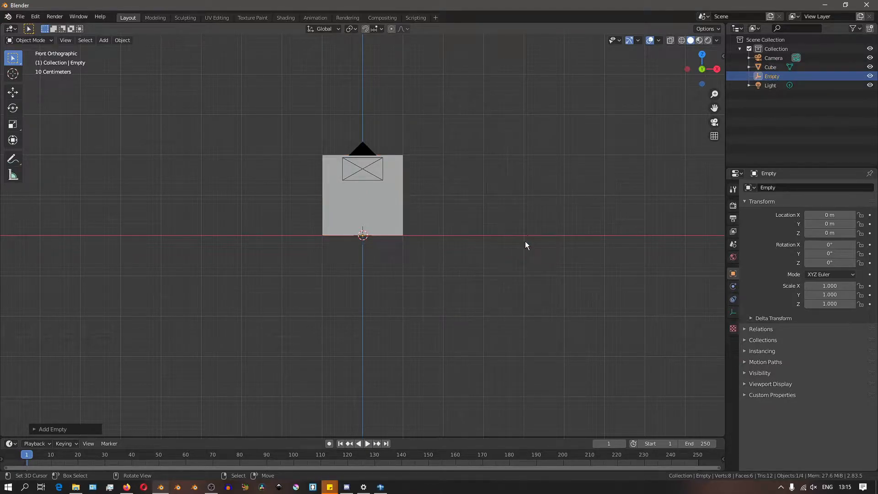
key("s")
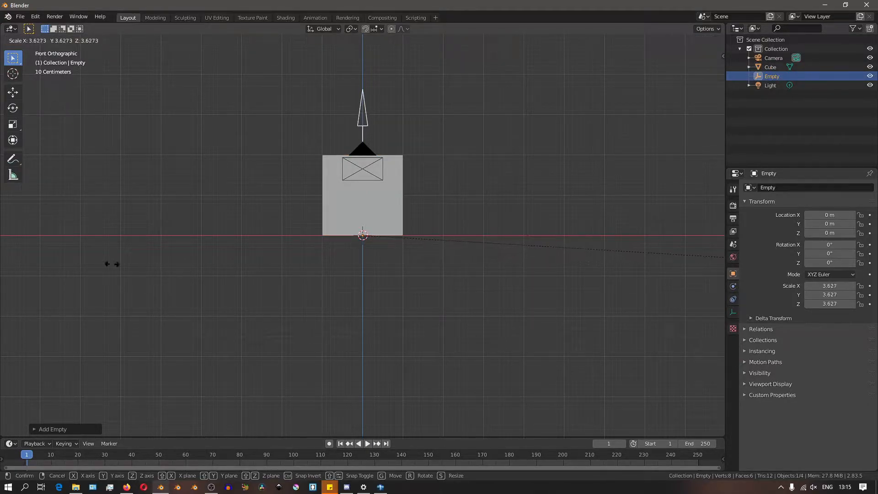
left_click(215, 263)
- Parent the camera to the arrow empty as its object parent
middle_click_drag(261, 196, 135, 286)
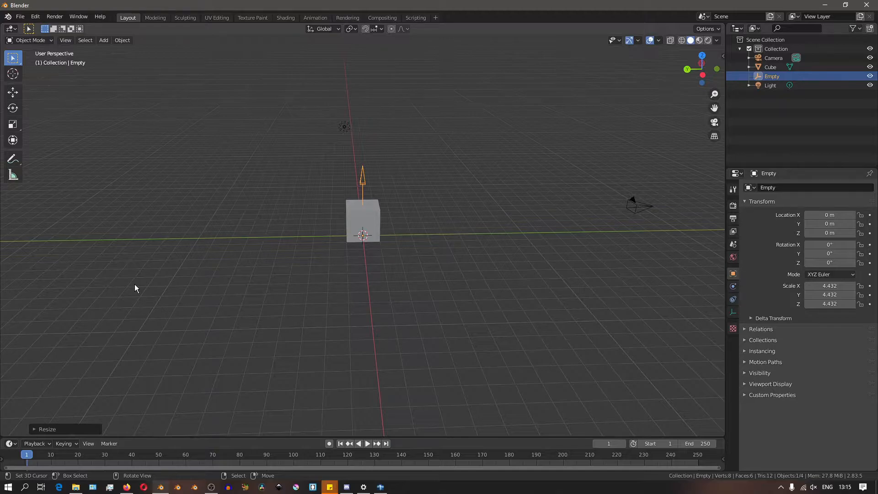
middle_click_drag(328, 280, 453, 255)
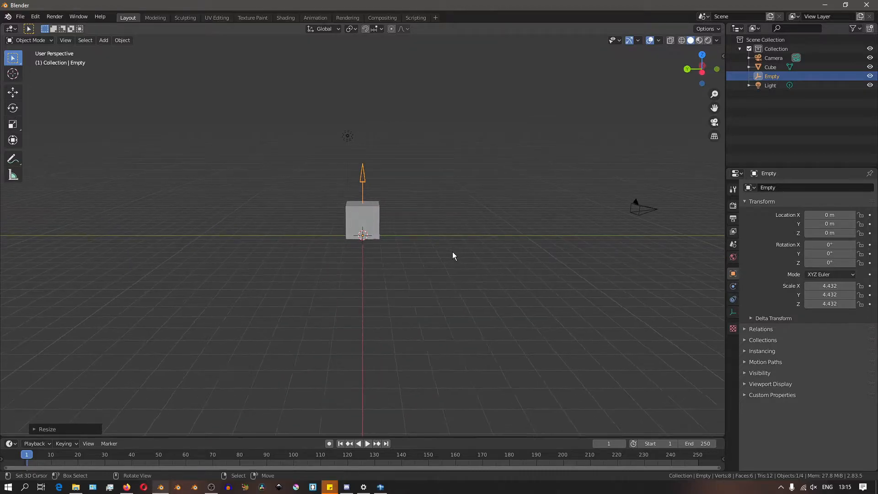
left_click(646, 205)
left_click(367, 173, "shift")
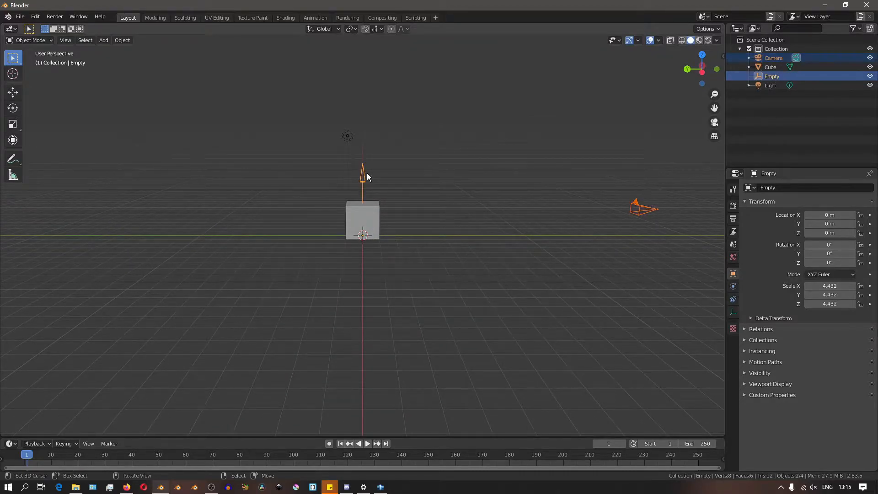
key("ctrl+p")
left_click(367, 173)
- Try rotating the empty about the global Z axis in the perspective view and through the camera to test the orbit
middle_click_drag(410, 204, 623, 215)
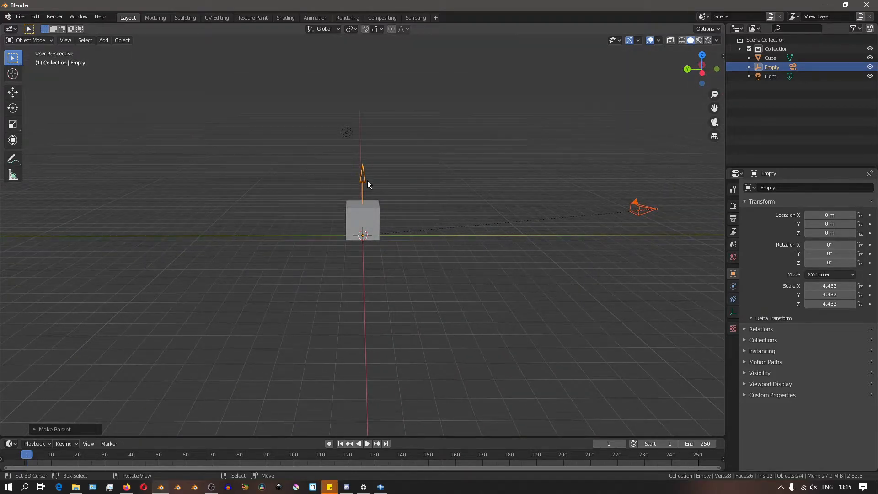
key("r")
key("z")
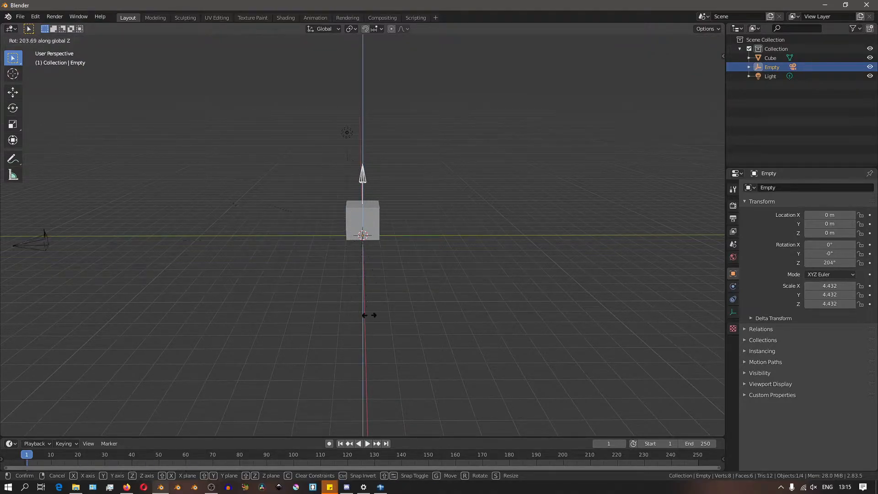
right_click(299, 213)
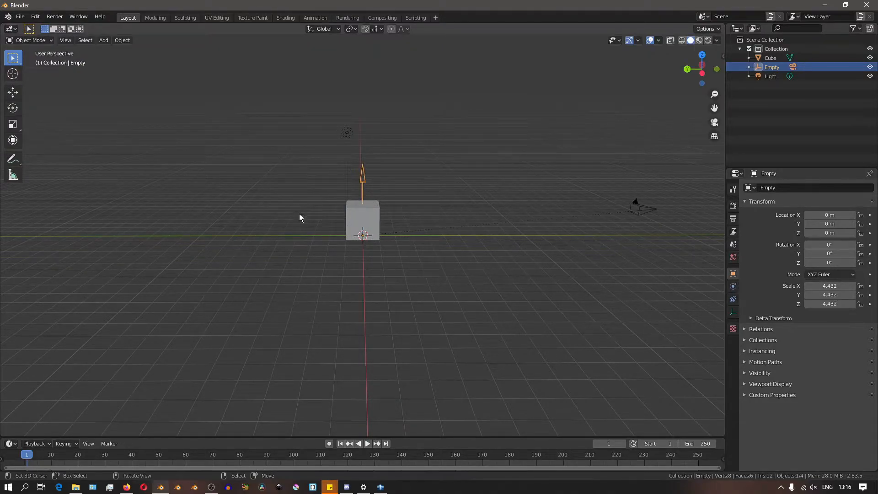
key("KP_0")
key("r")
key("z")
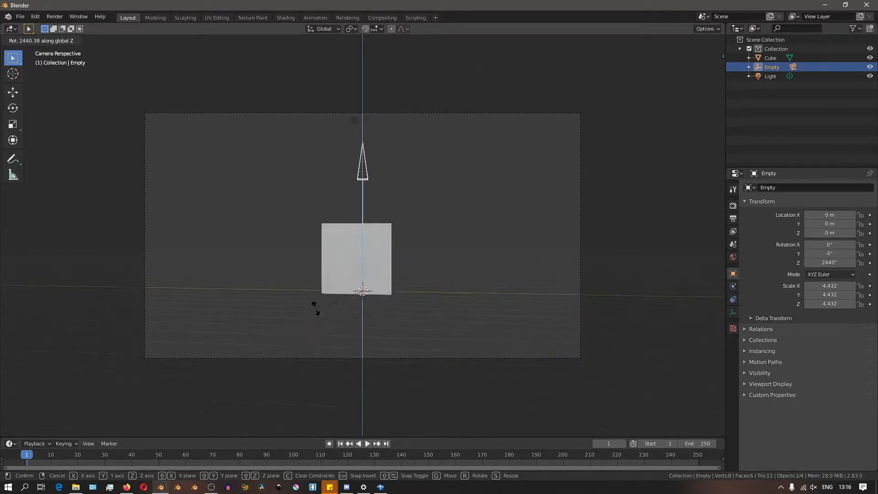
key("Escape")
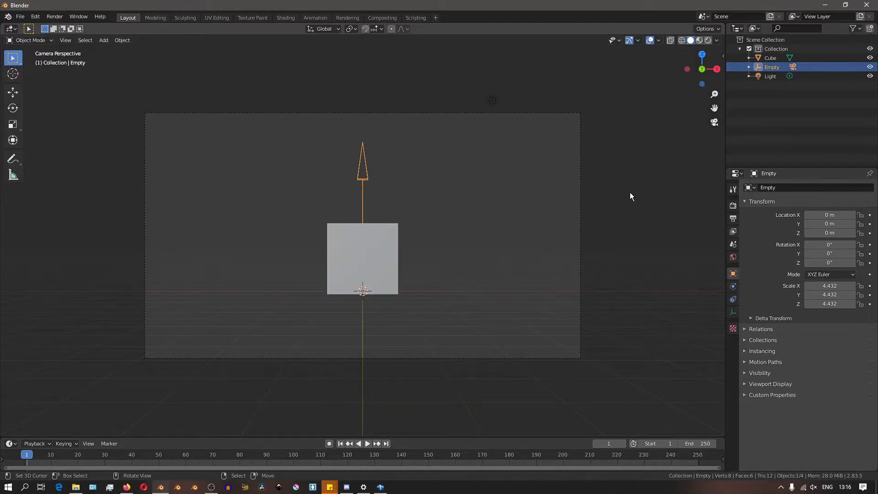
- Switch to the Animation workspace, change its camera viewport to a Graph Editor and widen that area
left_click(314, 17)
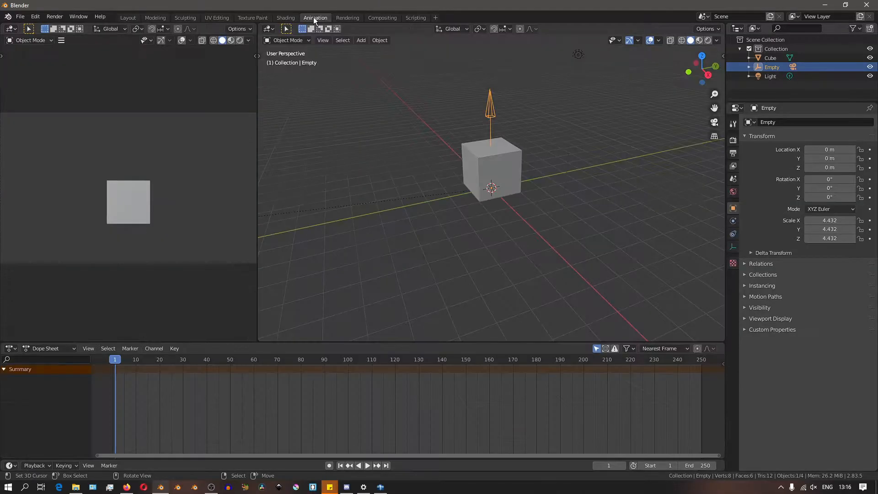
left_click(11, 28)
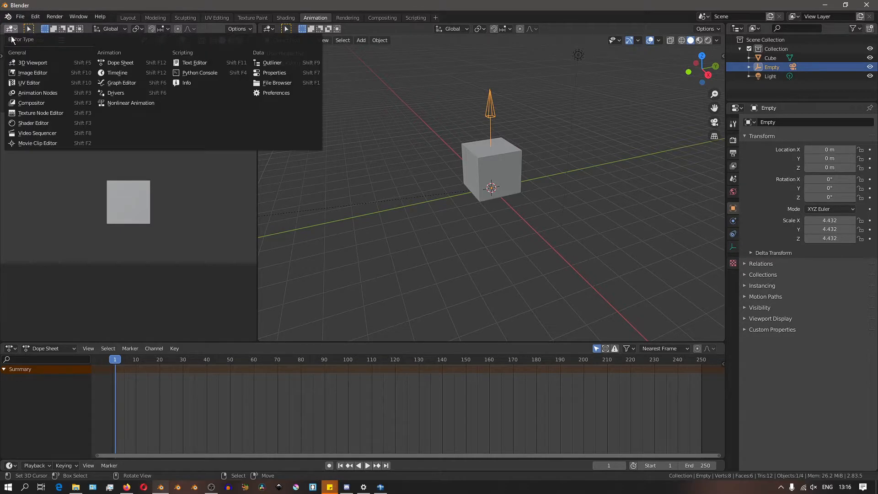
left_click(112, 83)
left_click_drag(256, 171, 355, 169)
key("Home")
middle_click_drag(256, 171, 221, 202, "ctrl")
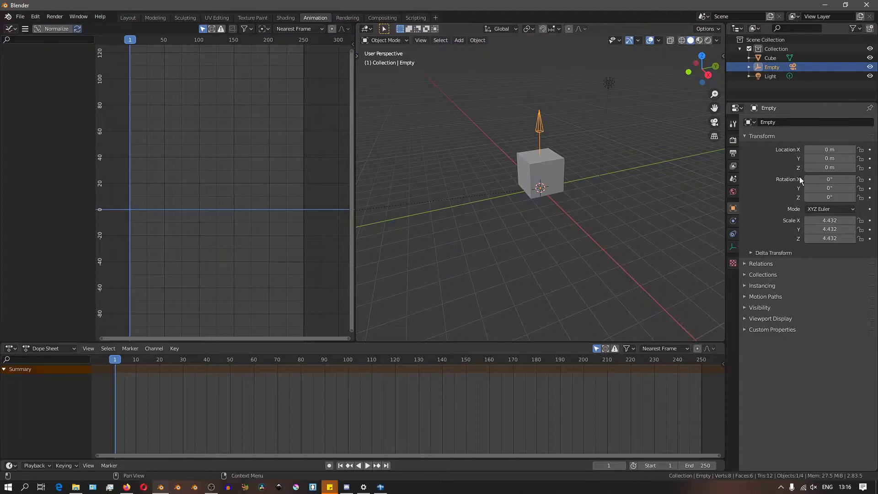
- Keyframe the empty's Z rotation of 0° at frame 0
scroll(503, 221, "down", 5)
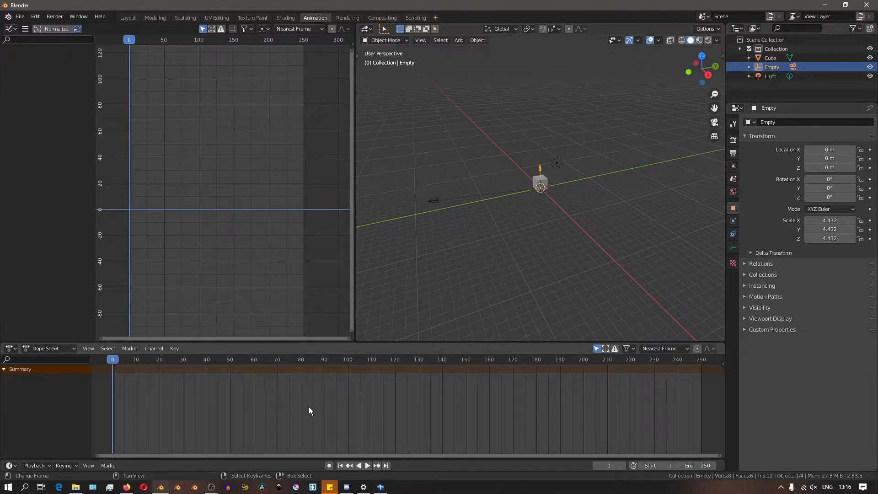
middle_click_drag(308, 407, 345, 402)
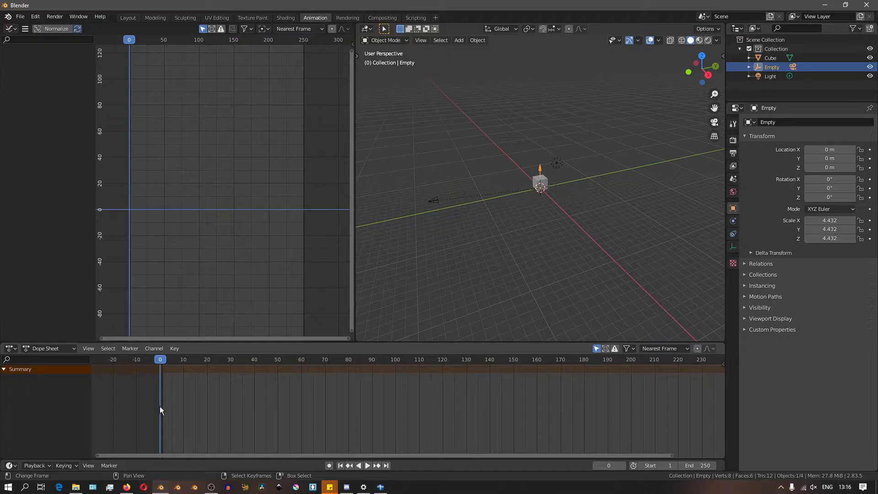
left_click(870, 197)
- At frame 250, set the empty's Z rotation to 360° and keyframe it
middle_click_drag(637, 388, 427, 405)
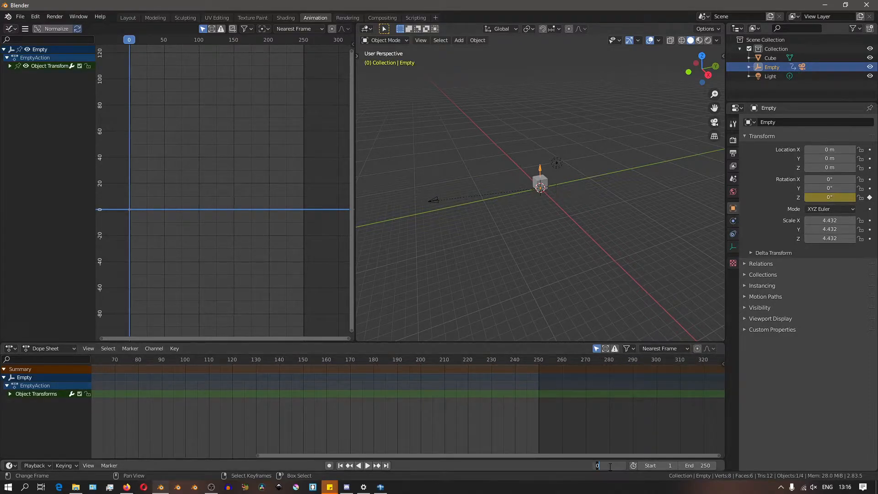
key("Return")
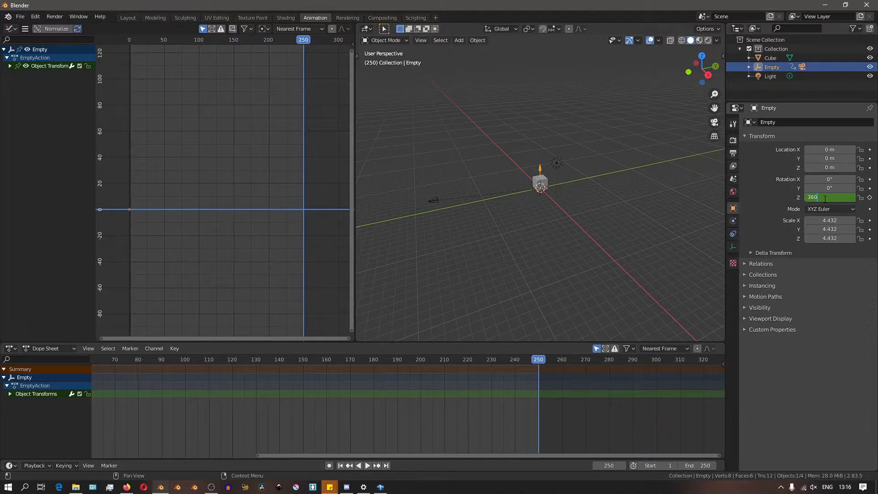
left_click(871, 198)
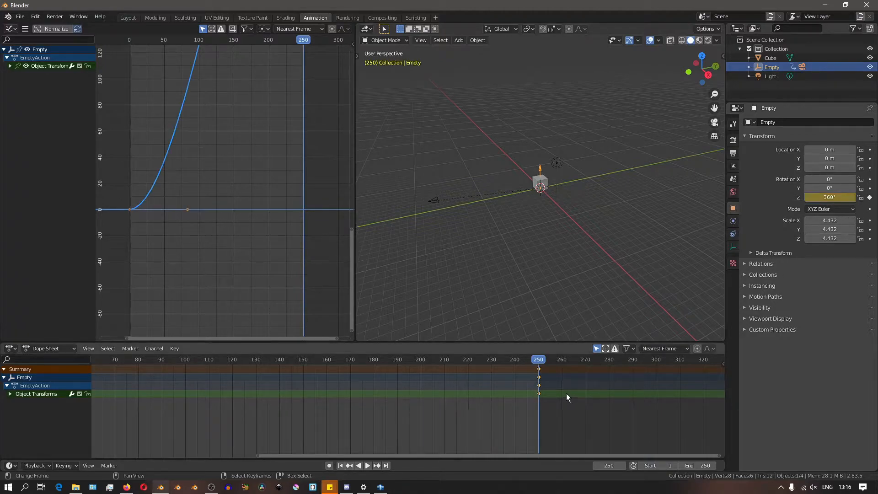
- Examine the empty's first and last rotation keyframes in the Dope Sheet, scrubbing to frame 230 and back to frame 0
scroll(526, 389, "down", 4)
left_click_drag(593, 364, 565, 364)
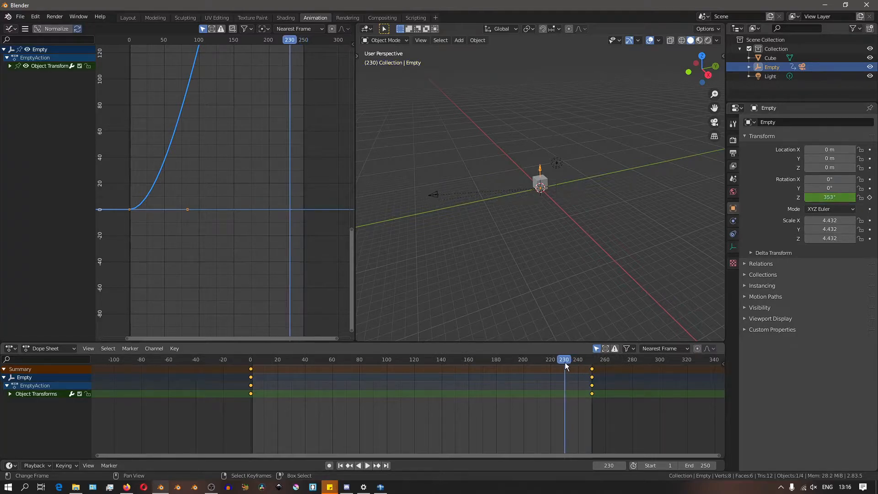
scroll(537, 387, "up", 7)
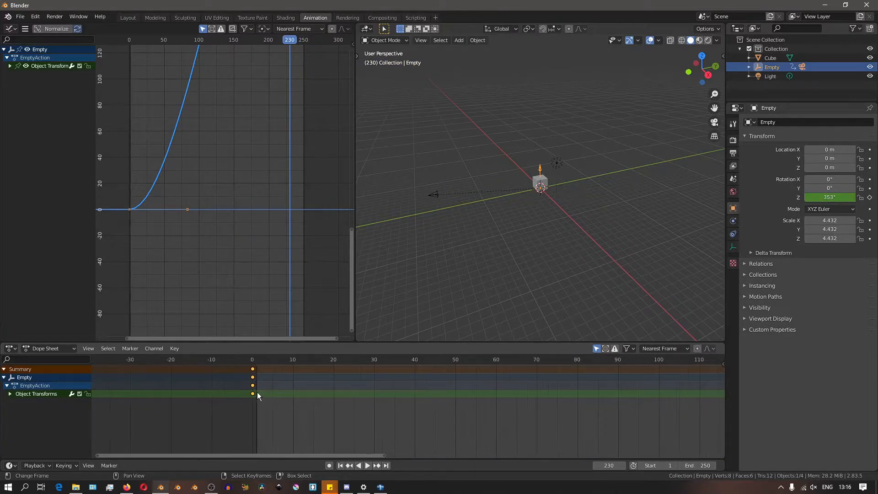
middle_click_drag(191, 384, 260, 388)
left_click_drag(282, 360, 282, 361)
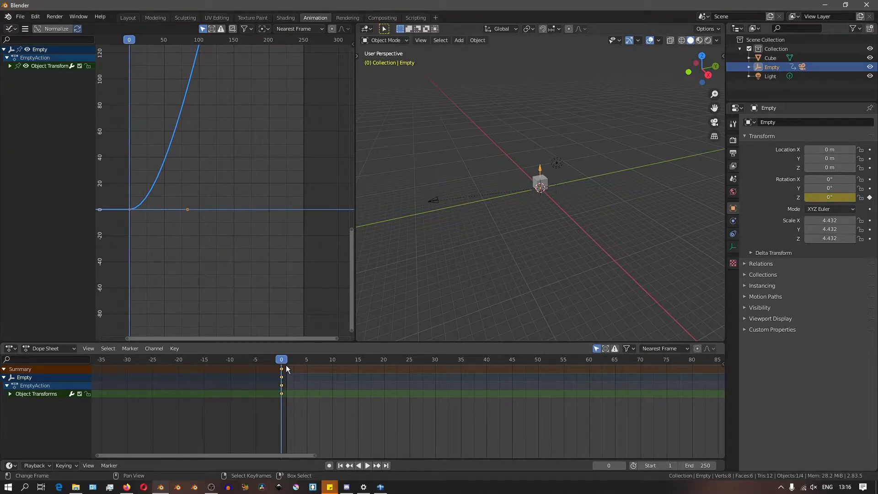
scroll(378, 386, "down", 6)
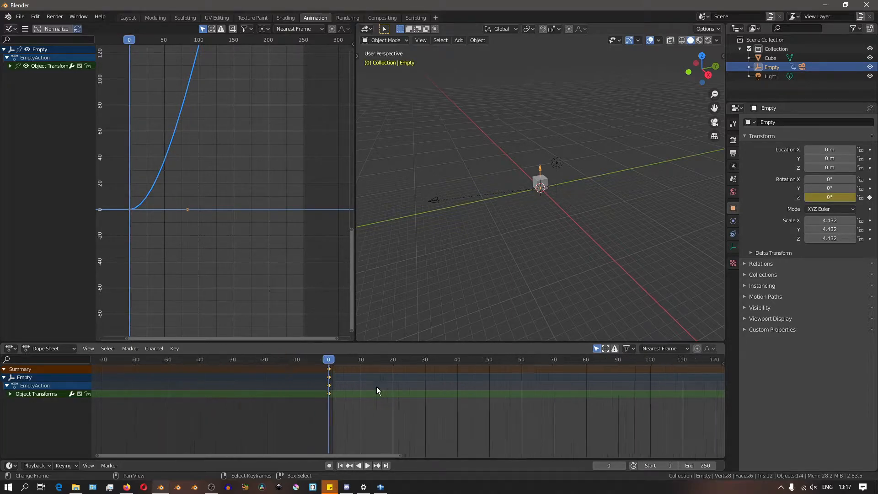
middle_click_drag(641, 407, 468, 408)
scroll(491, 406, "down", 2)
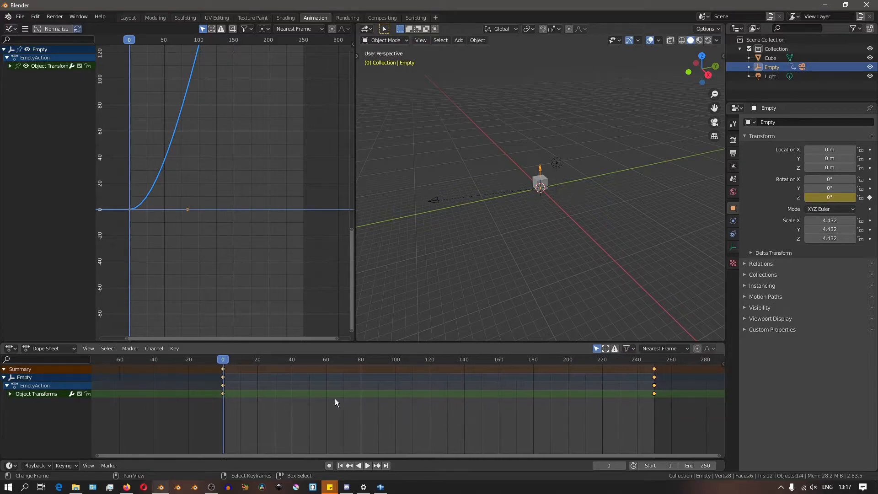
- Play and scrub the animation to review the motion across the range between the empty's two rotation keyframes
key("space")
left_click_drag(215, 360, 354, 391)
mouse_move(192, 395)
left_mouse_down()
mouse_move(663, 394)
mouse_move(185, 410)
left_mouse_up()
scroll(191, 392, "up", 7)
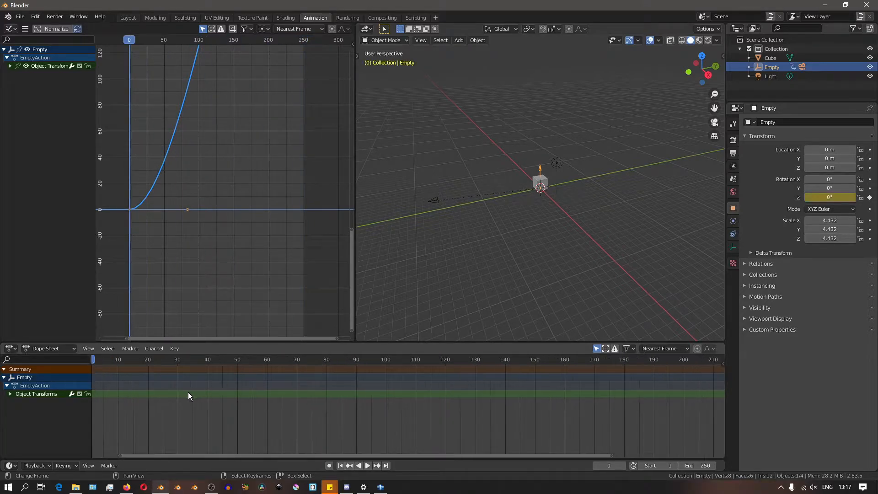
middle_click_drag(188, 392, 415, 406)
scroll(414, 406, "up", 3)
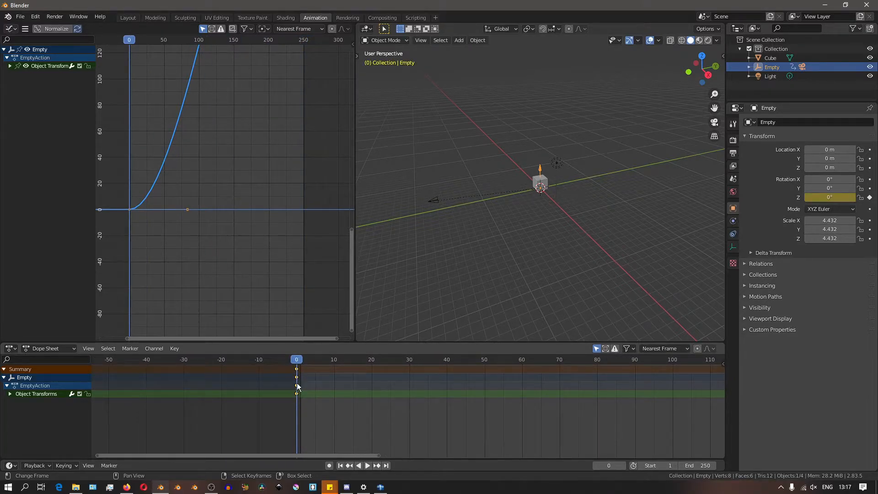
scroll(590, 400, "down", 4)
middle_click_drag(637, 402, 444, 415)
scroll(442, 416, "down", 6)
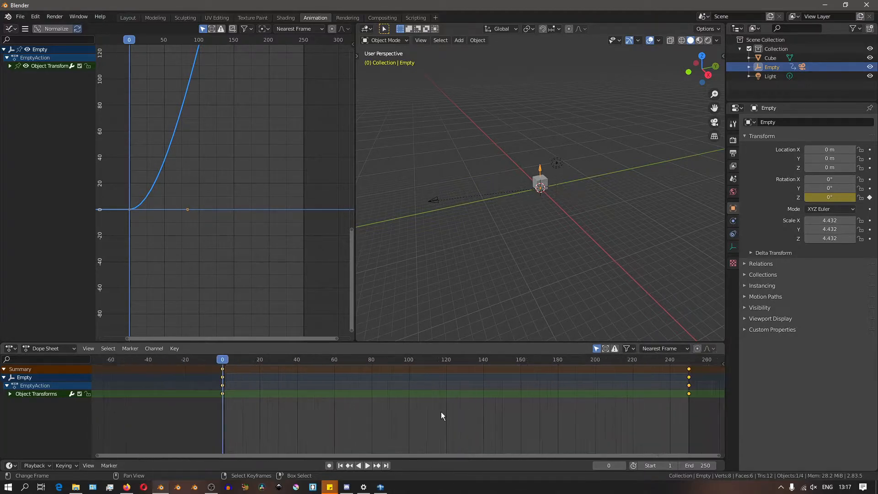
middle_click_drag(503, 394, 499, 394)
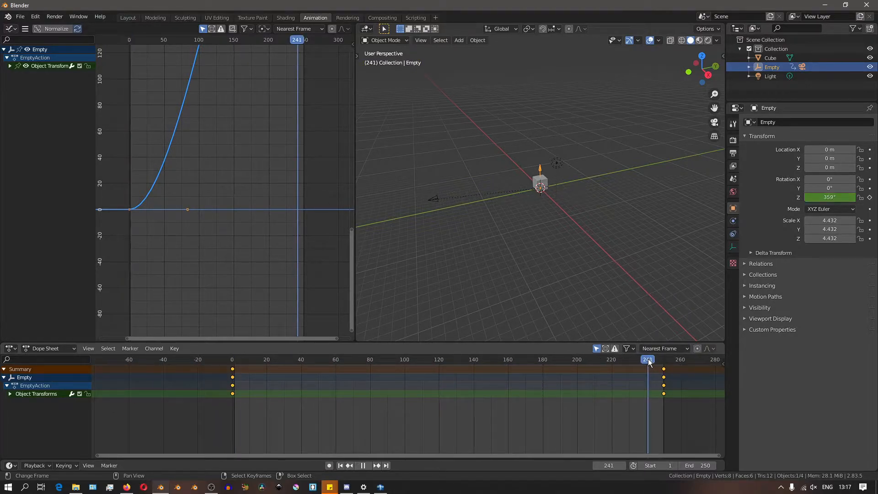
- Stop the playback and compare frames 0 and 1 around the first keyframe, ending at frame 0
key("space")
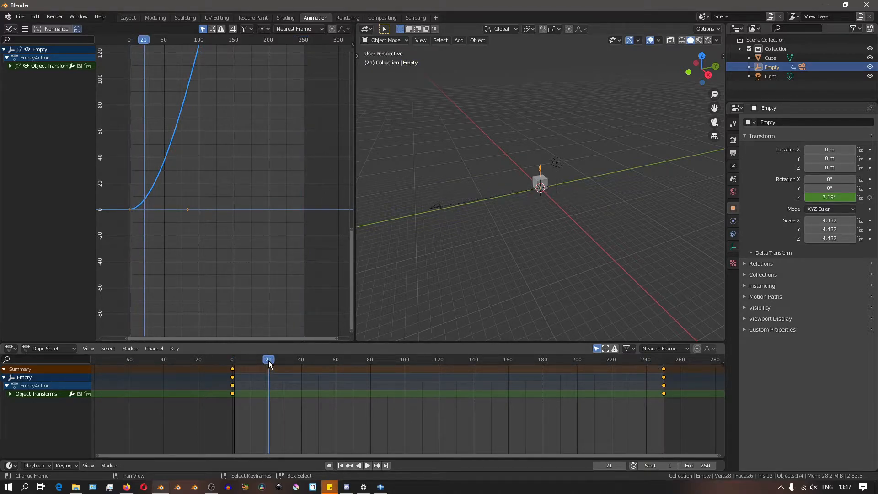
left_click_drag(269, 361, 226, 360)
scroll(225, 386, "up", 1)
scroll(243, 390, "up", 3)
middle_click_drag(243, 390, 394, 411)
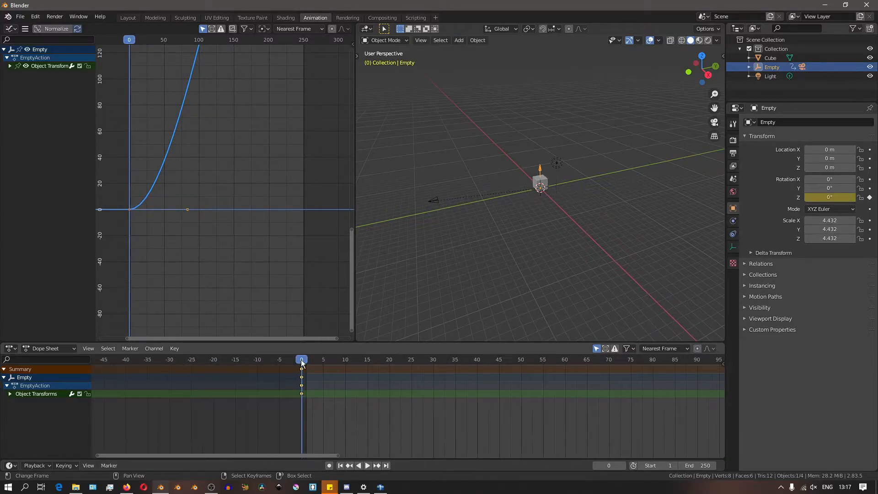
scroll(648, 382, "down", 7)
middle_click_drag(648, 384, 572, 383)
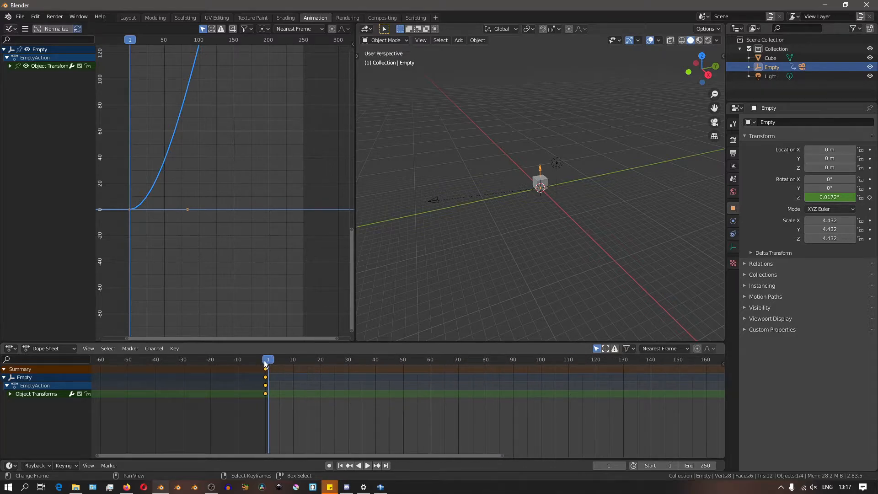
middle_click_drag(565, 401, 695, 406)
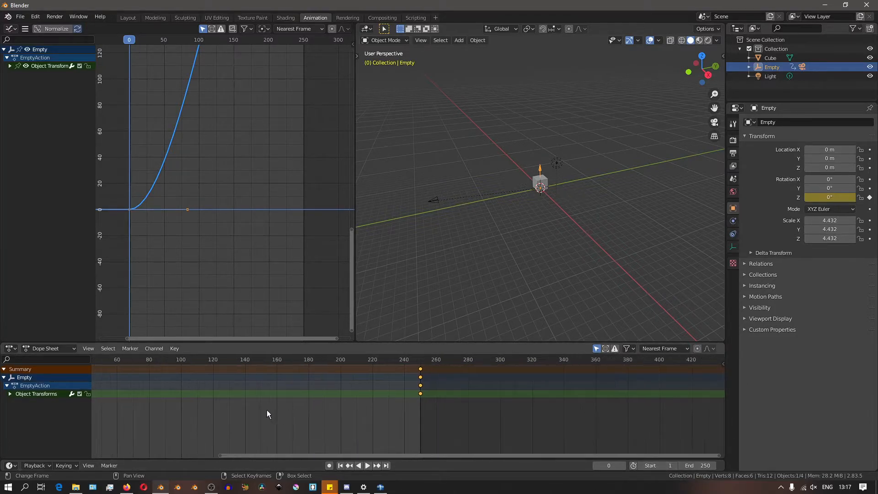
key("Home")
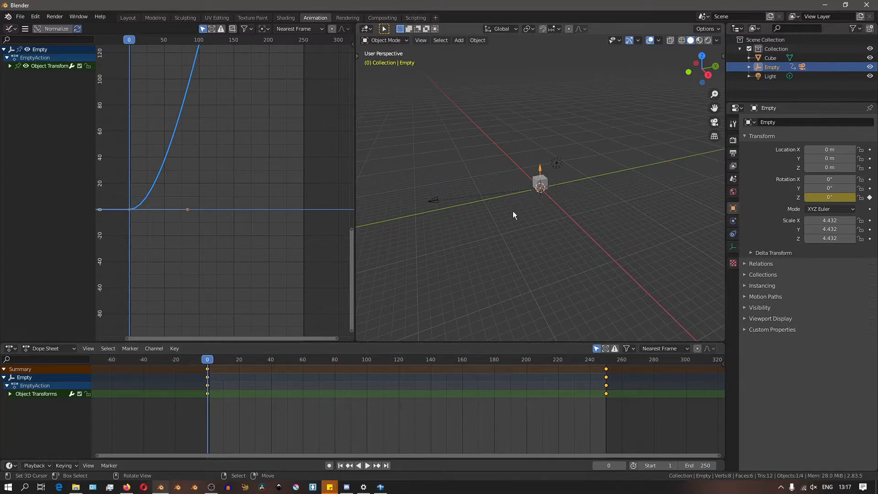
- Play the orbit through the camera to check its speed near the loop point, and stop it
scroll(392, 395, "down", 3)
scroll(580, 227, "up", 5)
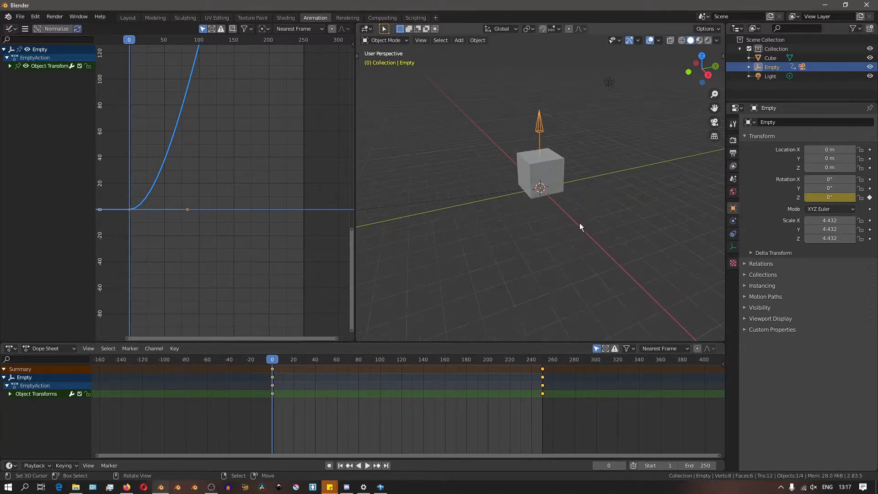
key("KP_0")
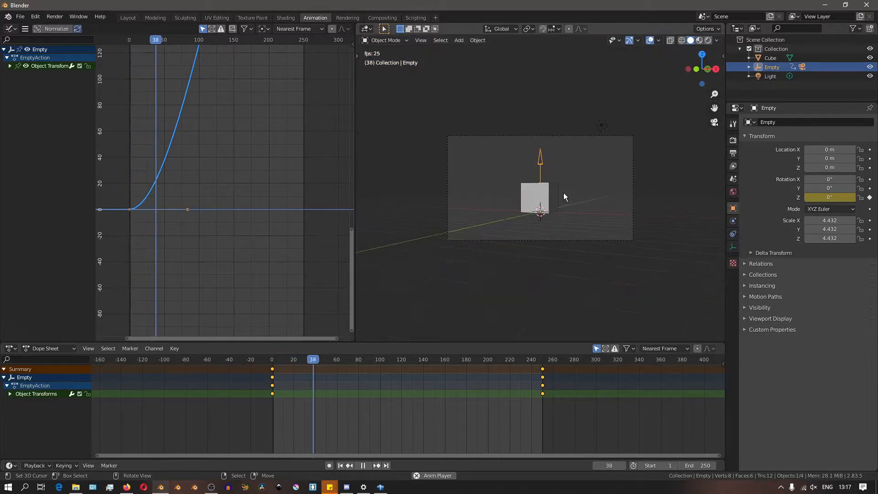
key("Escape")
key("space")
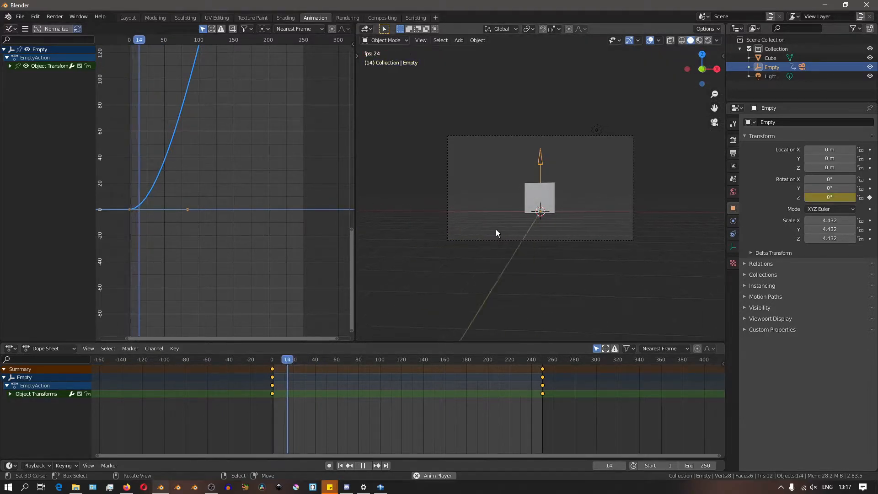
left_click(491, 360)
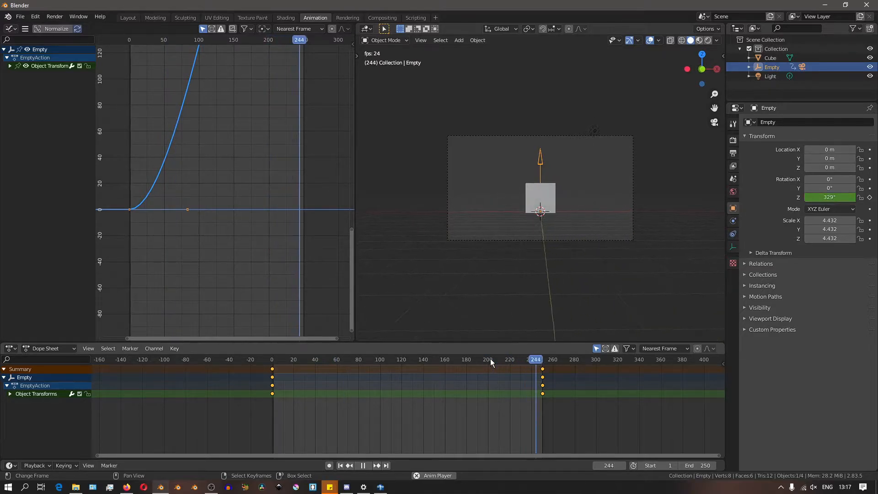
key("space")
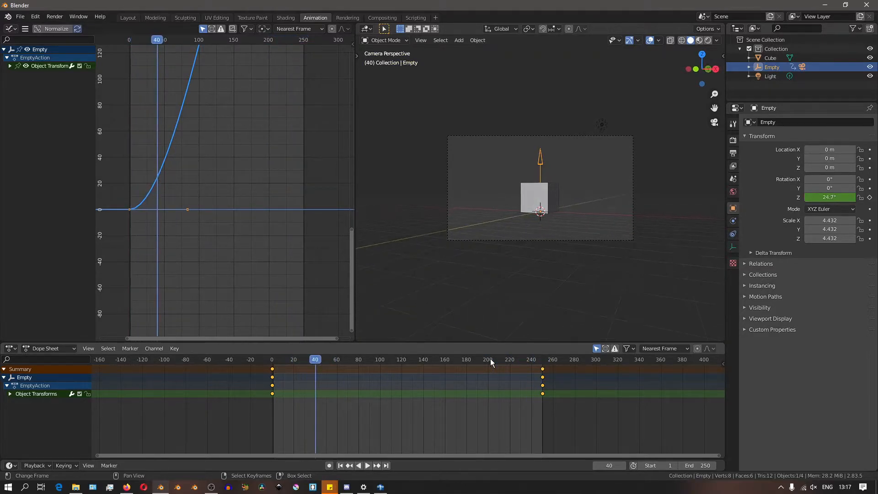
- Fit the empty's whole Z rotation curve in the Graph Editor and set its keyframes' interpolation to Linear
key("Home")
scroll(219, 178, "down", 5)
middle_click_drag(244, 131, 259, 184, "ctrl")
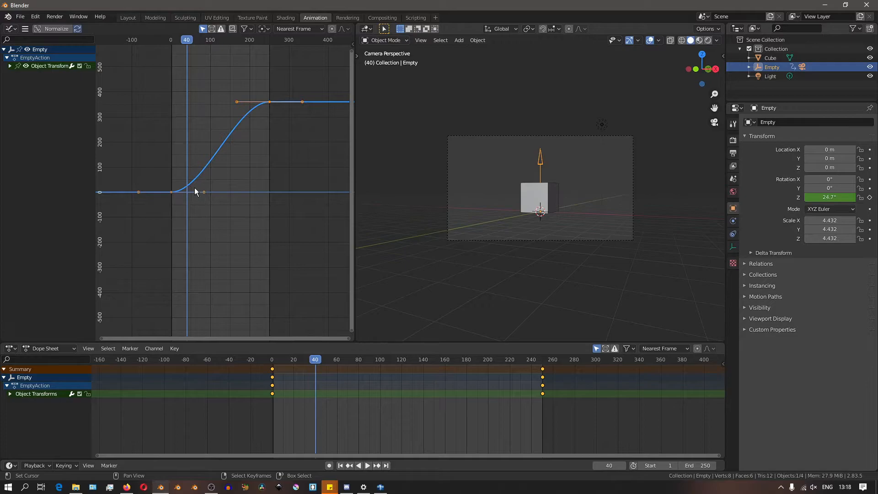
key("t")
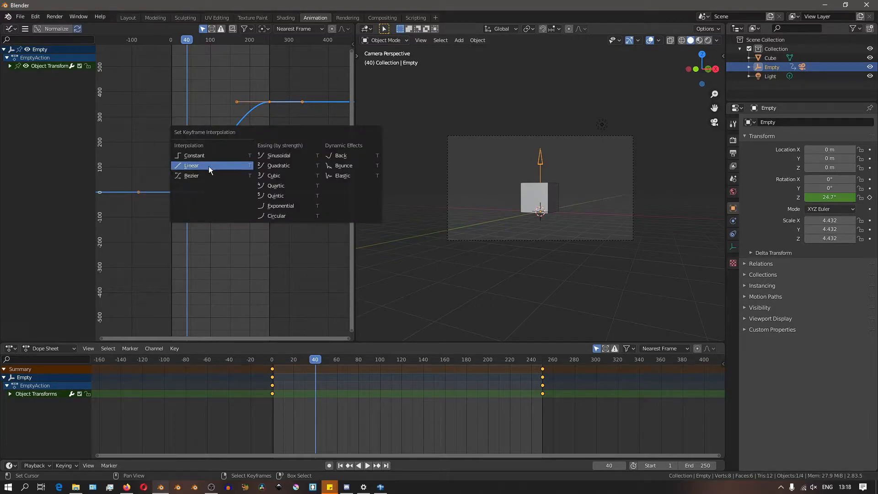
left_click(193, 167)
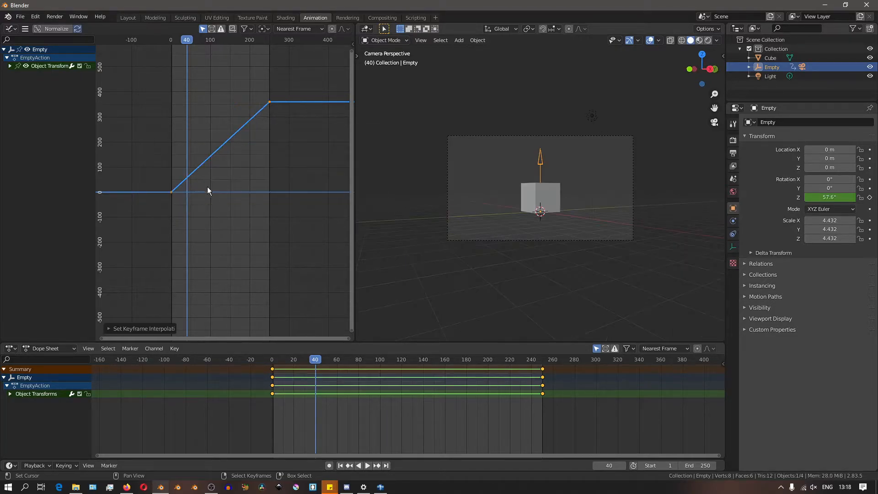
- Replay the linear orbit through the camera, rewinding toward the start, to check for constant speed and a smooth loop
left_click_drag(184, 218, 245, 213)
key("space")
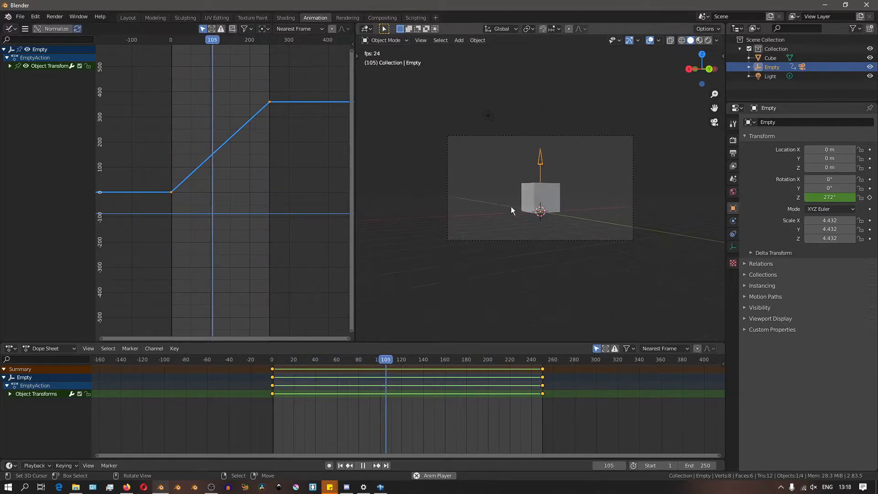
left_click_drag(434, 362, 284, 364)
scroll(552, 185, "up", 3)
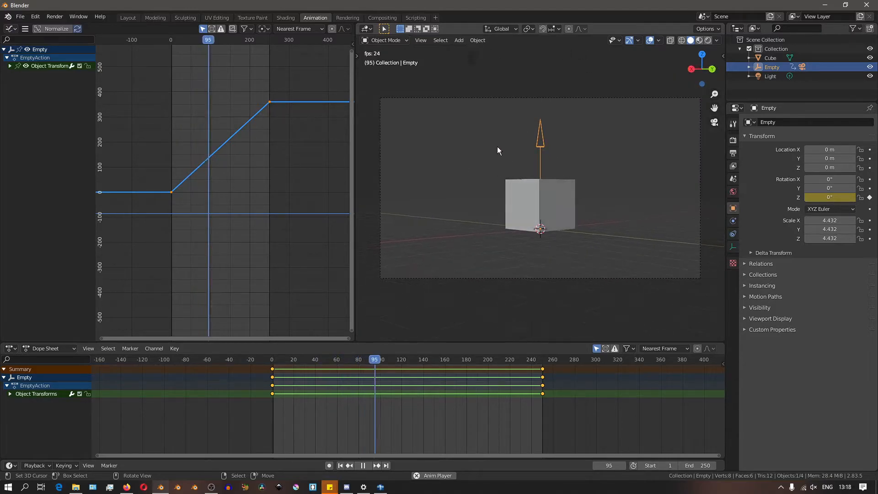
key("space")
key("shift+Left")
key("space")
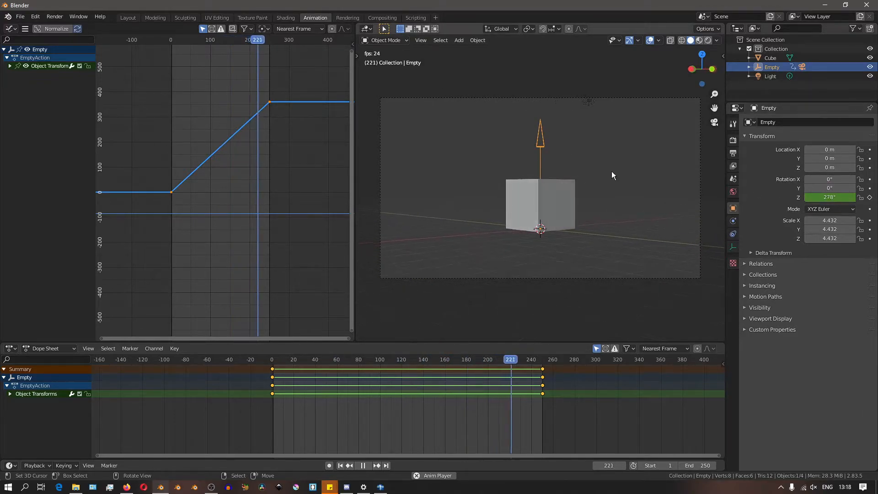
- Try changing the empty's X and Y rotation during playback, watching the effect in the perspective view, and cancel the changes
left_click_drag(812, 179, 787, 179)
right_click(817, 180)
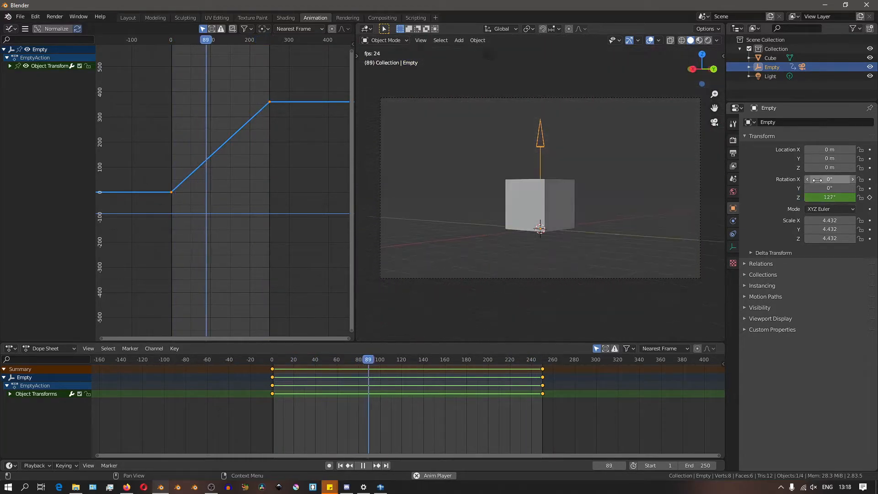
middle_click_drag(450, 214, 466, 210)
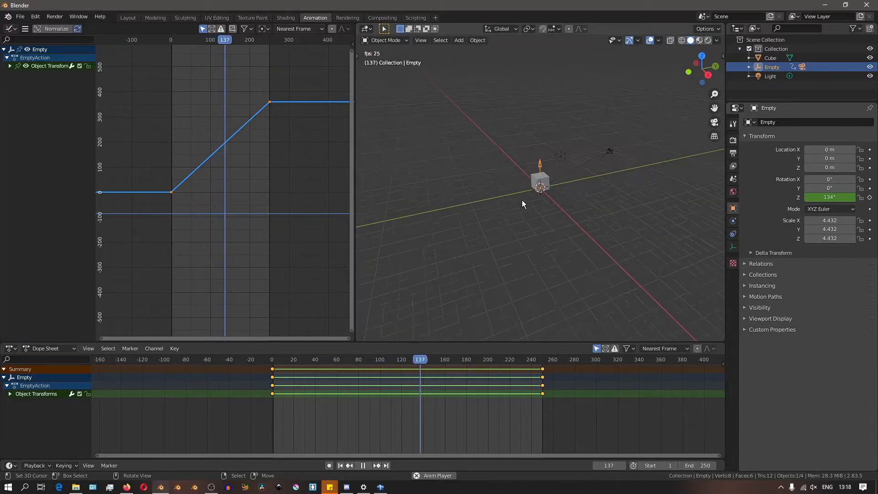
middle_click_drag(484, 247, 448, 256)
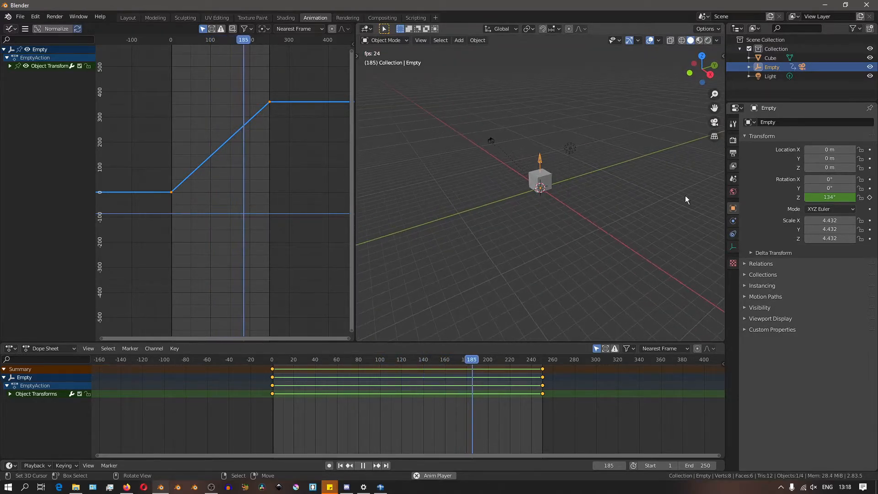
left_click_drag(823, 182, 842, 188)
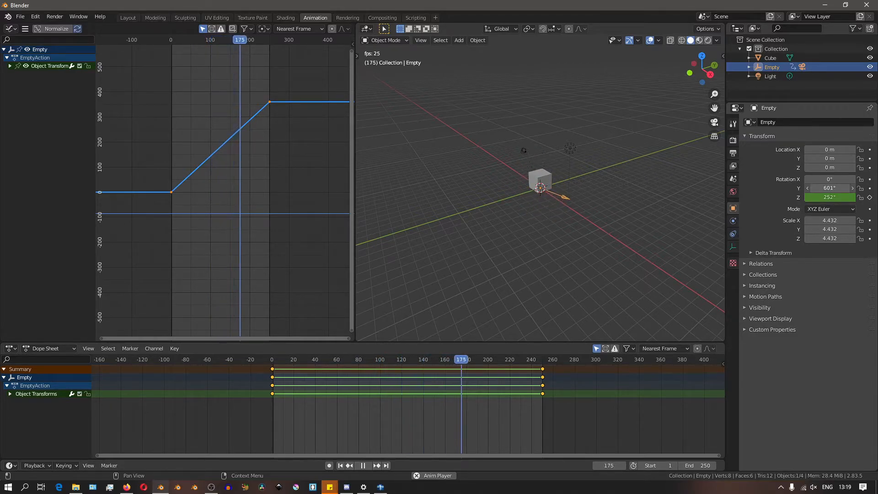
key("Escape")
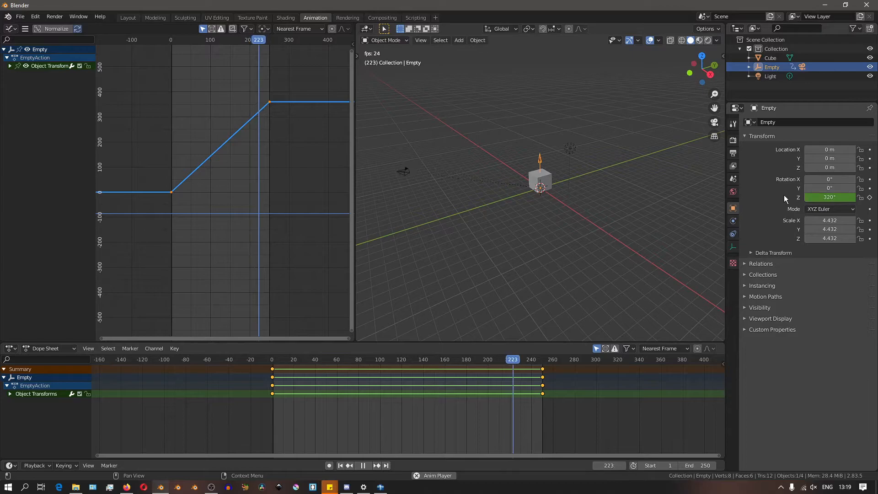
- Through the camera, try changing the empty's X and Y rotation together during playback, and cancel the change
key("KP_0")
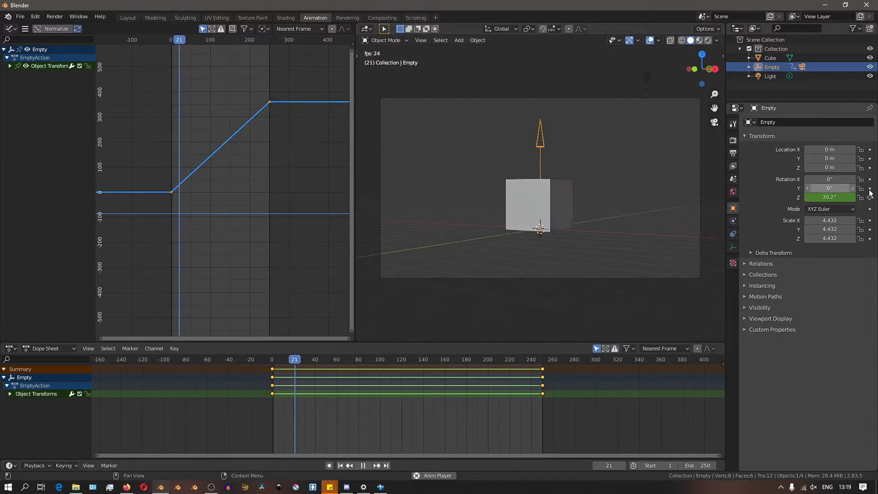
left_click_drag(831, 179, 870, 188)
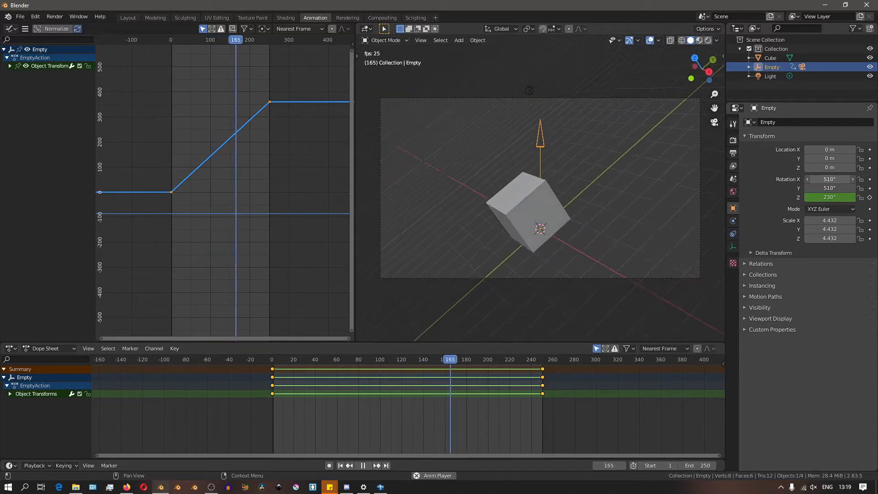
key("Escape")
- Stop the playback and return the animation to frame 0
scroll(229, 197, "down", 2)
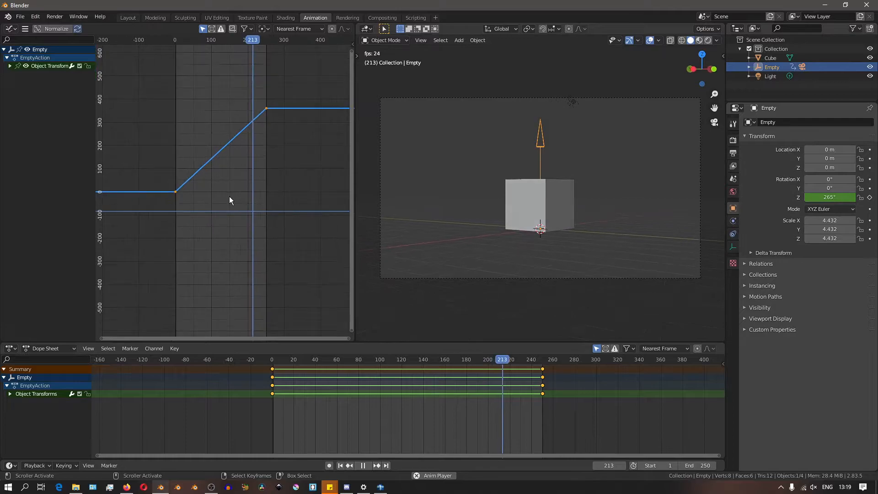
scroll(253, 183, "up", 2)
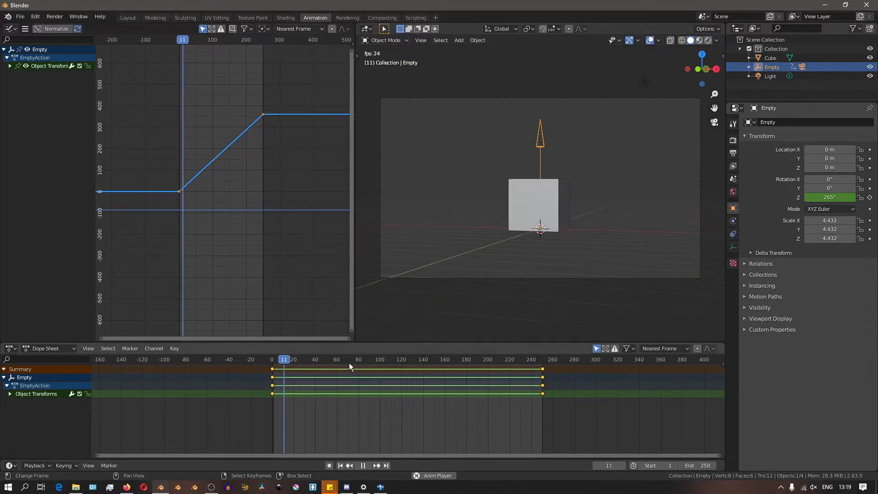
key("space")
left_click_drag(281, 364, 226, 365)
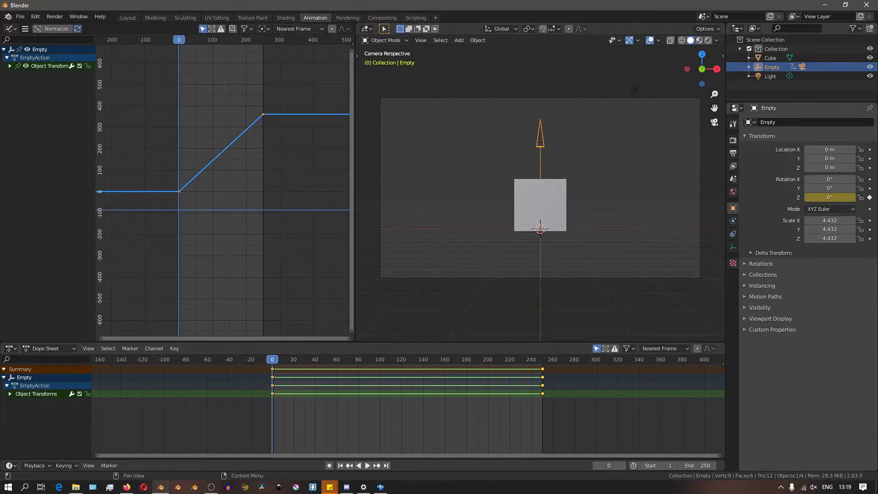
- Keyframe the empty's X rotation at 0° on frame 0 and at 360° on frame 250
middle_click_drag(269, 413, 315, 405)
scroll(298, 410, "up", 6)
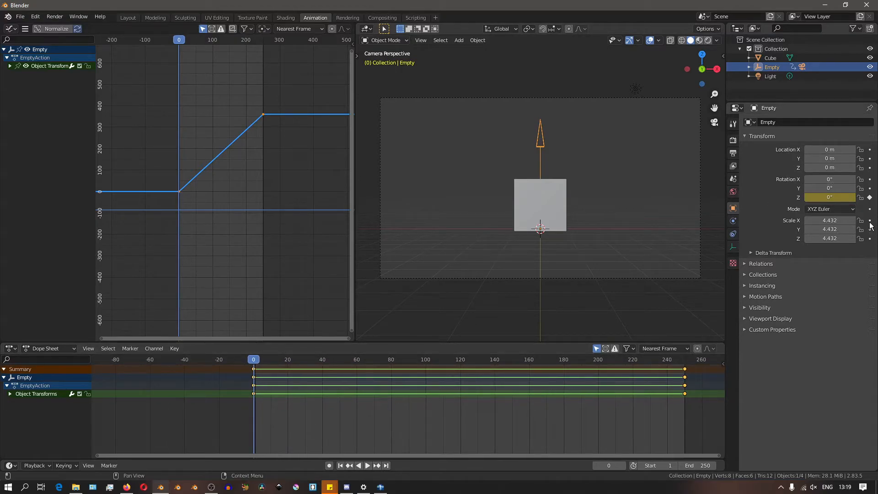
left_click(870, 180)
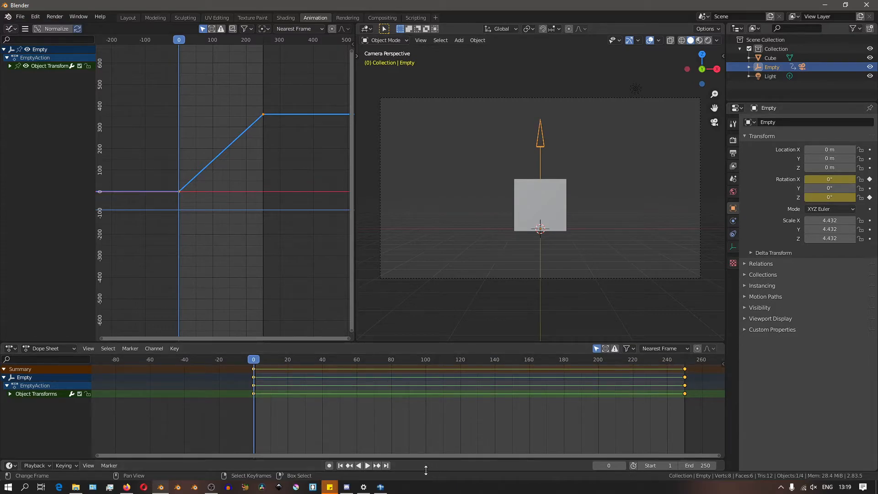
left_click(378, 466)
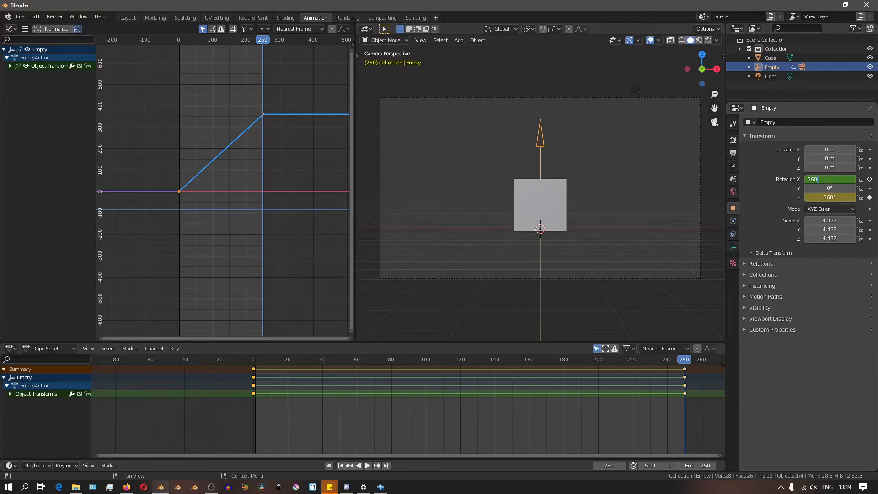
left_click(870, 180)
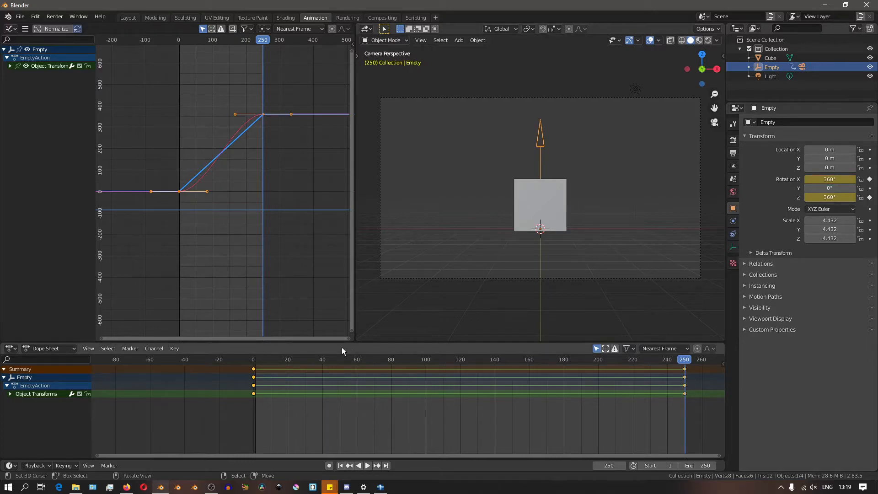
- Set the interpolation of the empty's X rotation keyframes to linear
key("t")
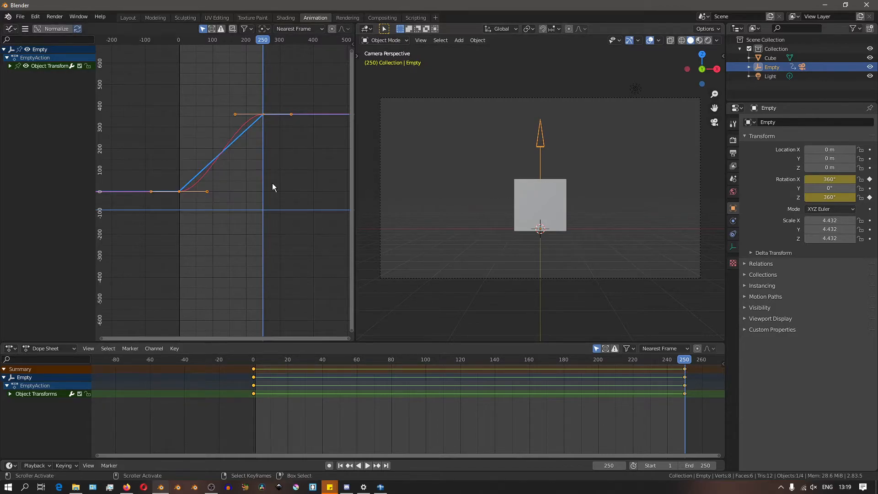
key("t")
left_click(173, 183)
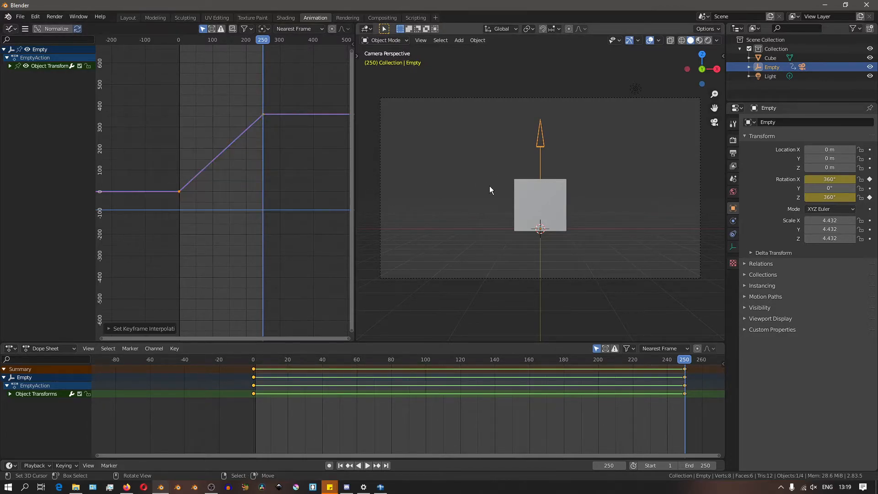
- Play the animation through the camera to check the combined X and Z rotation, and stop it
left_click(368, 465)
middle_click_drag(545, 252, 534, 281)
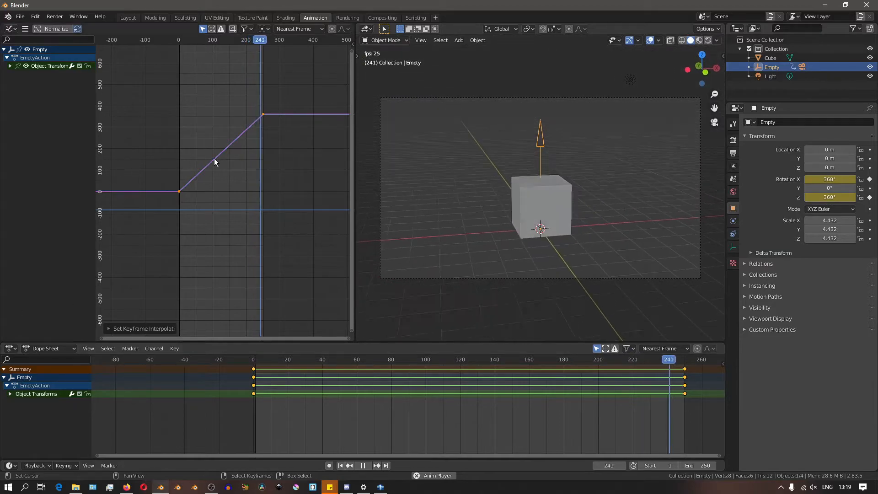
key("space")
- Set the empty's X rotation to 1080° at frame 250 and update its keyframe
left_click(265, 117)
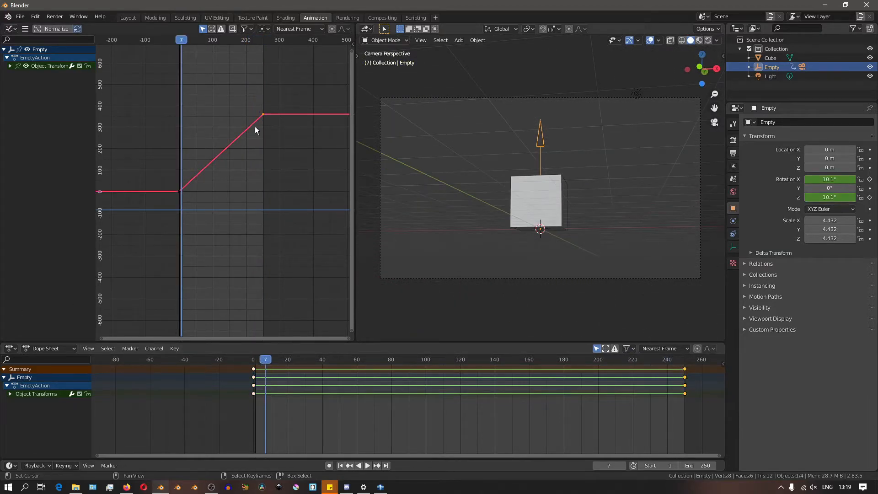
left_click(376, 466)
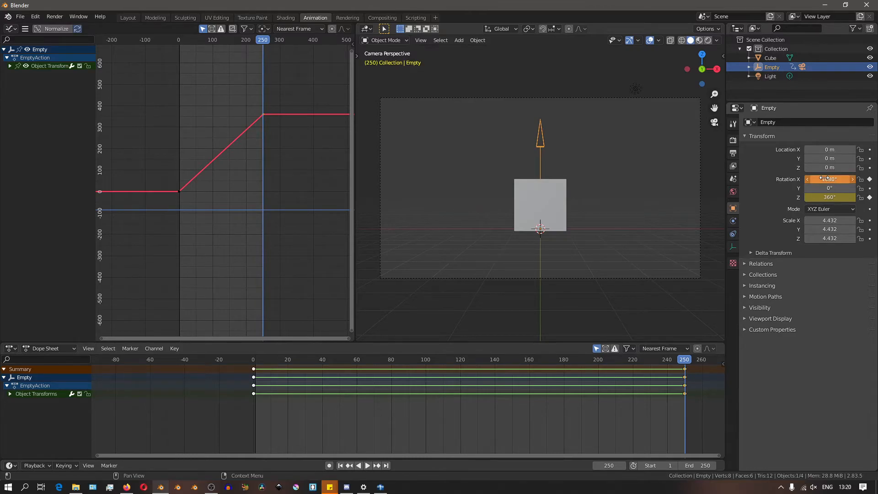
left_click(871, 180)
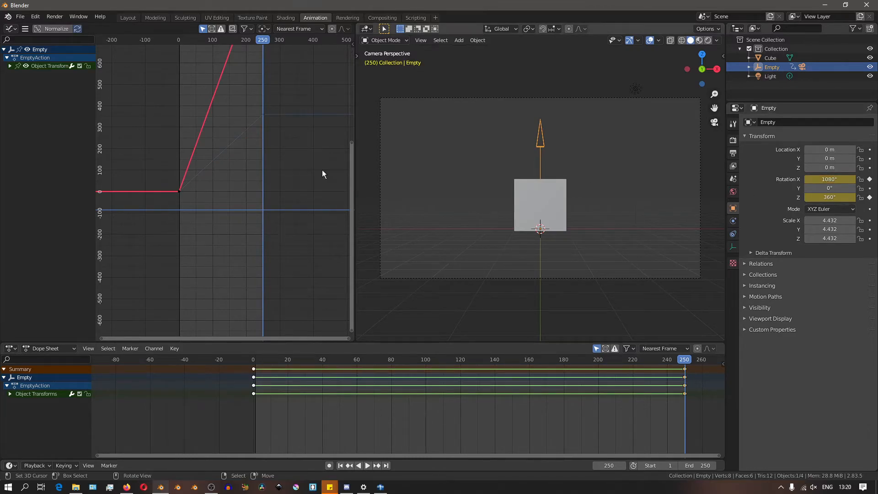
middle_click_drag(251, 149, 305, 153, "ctrl")
- Play the animation from frame 0 to examine the faster X rotation and its curve, and stop the playback
key("shift+Left")
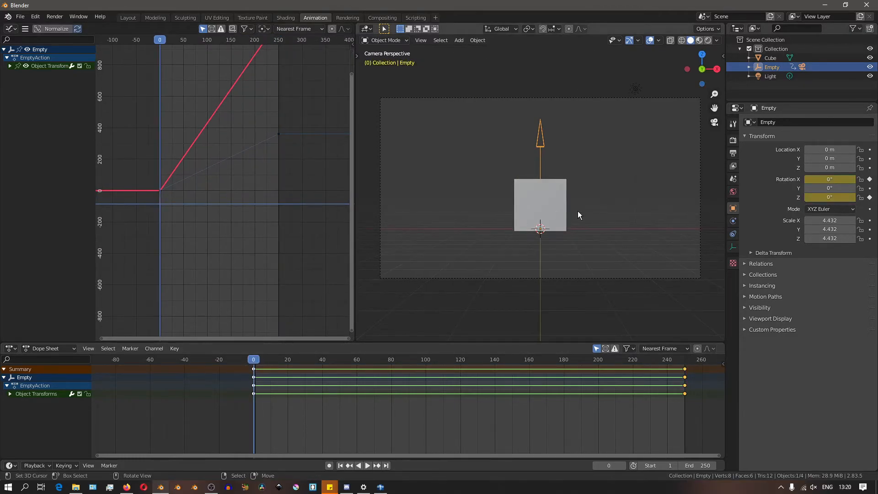
key("space")
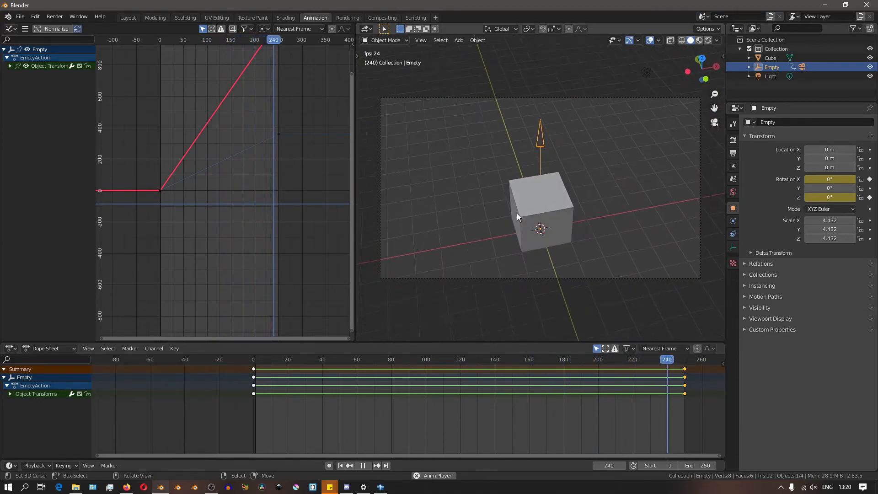
key("space")
left_click_drag(277, 148, 149, 172)
scroll(233, 150, "down", 9)
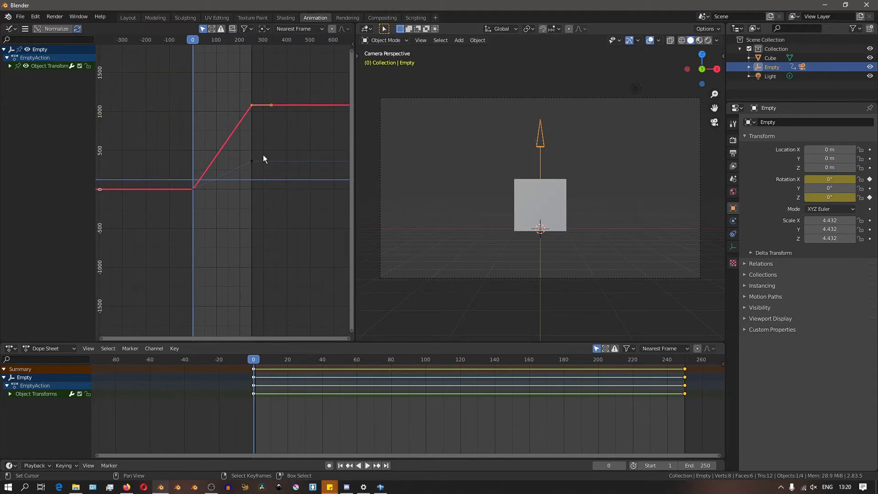
key("space")
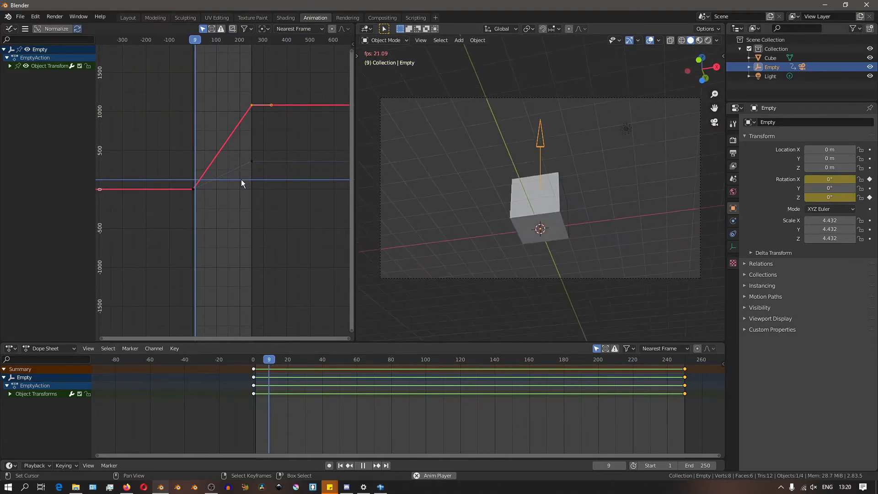
key("space")
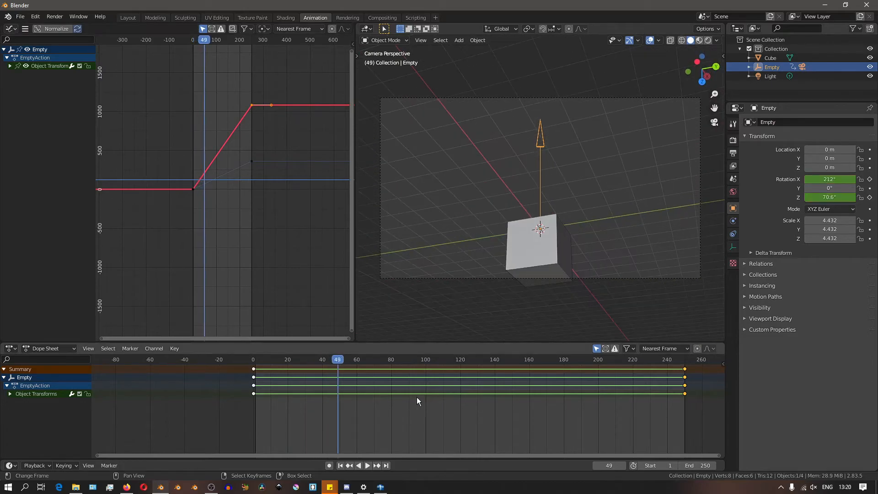
- Keyframe the empty's Y rotation at 0° on frame 0 and at 720° on frame 250
left_click_drag(337, 362, 193, 370)
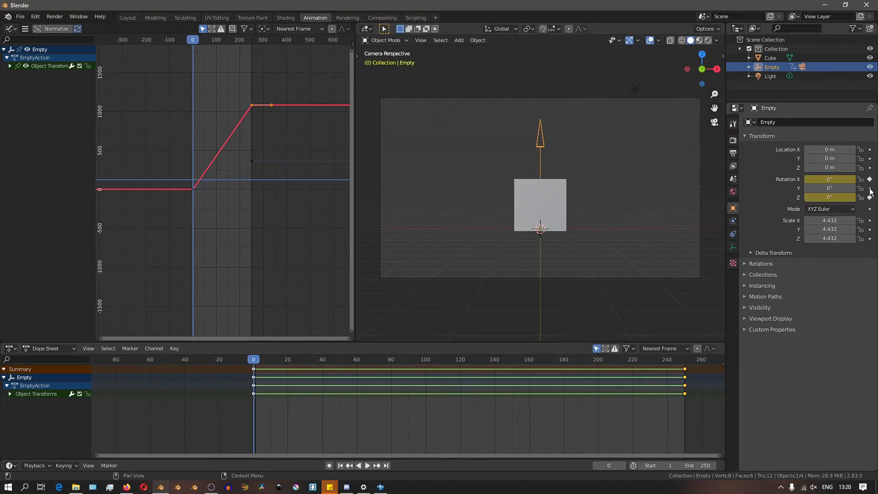
left_click_drag(261, 364, 688, 360)
left_click(375, 466)
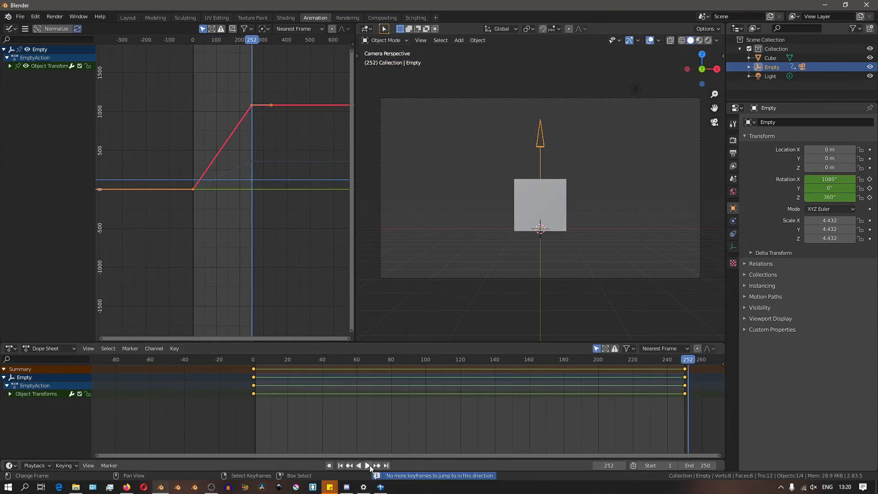
left_click(350, 465)
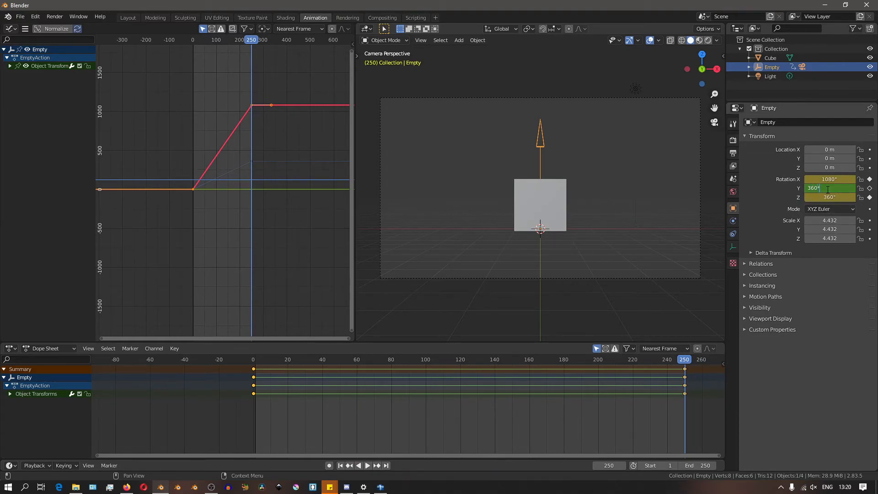
left_click(871, 188)
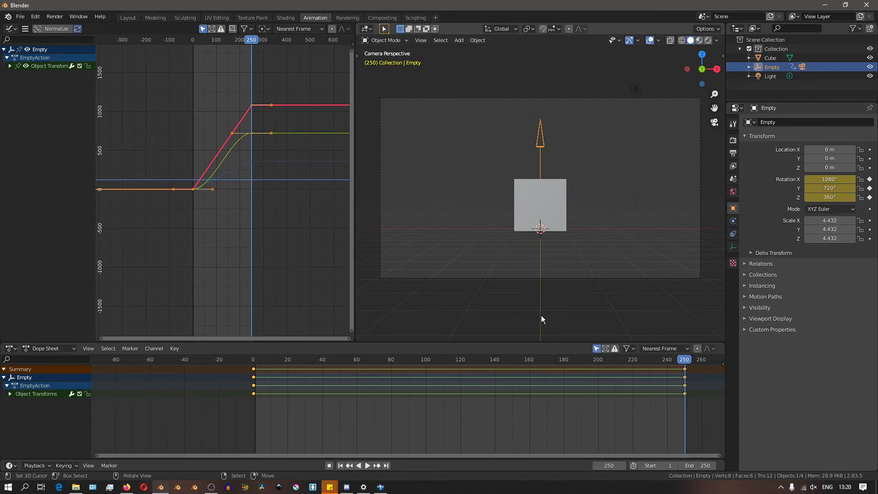
- Play the animation from the start and set the empty's rotation keyframes to linear interpolation during playback
left_click(231, 360)
key("space")
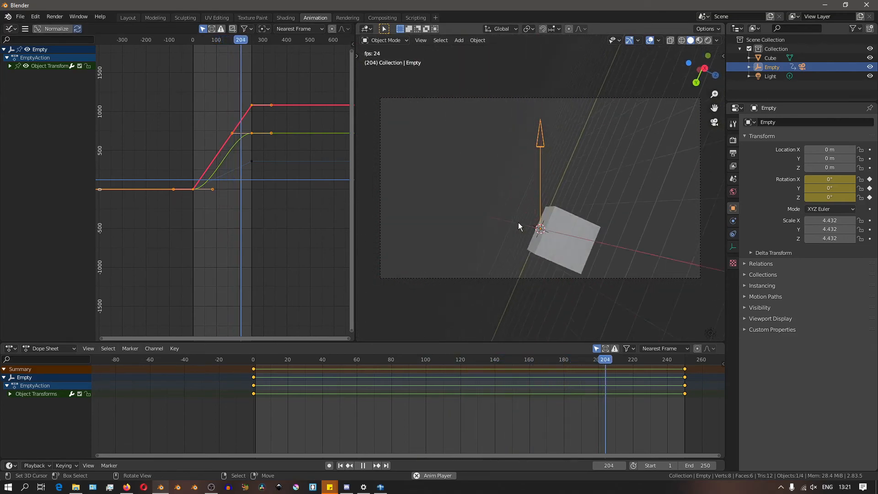
key("t")
left_click(240, 185)
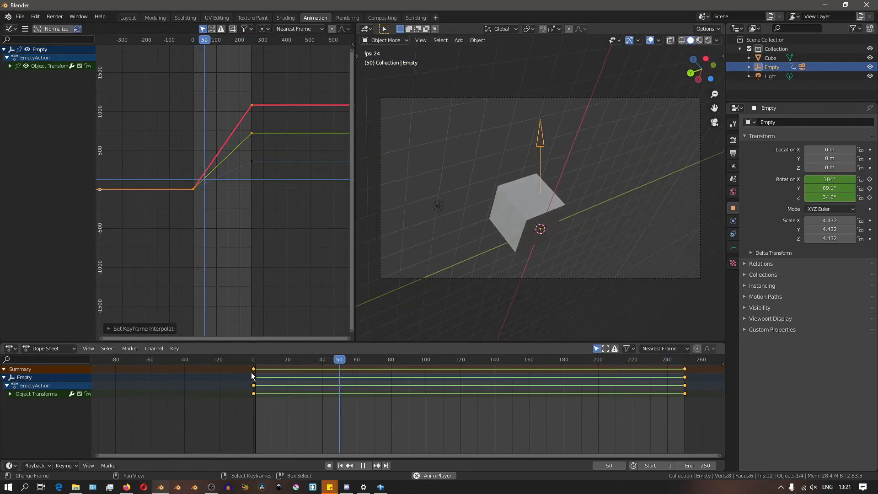